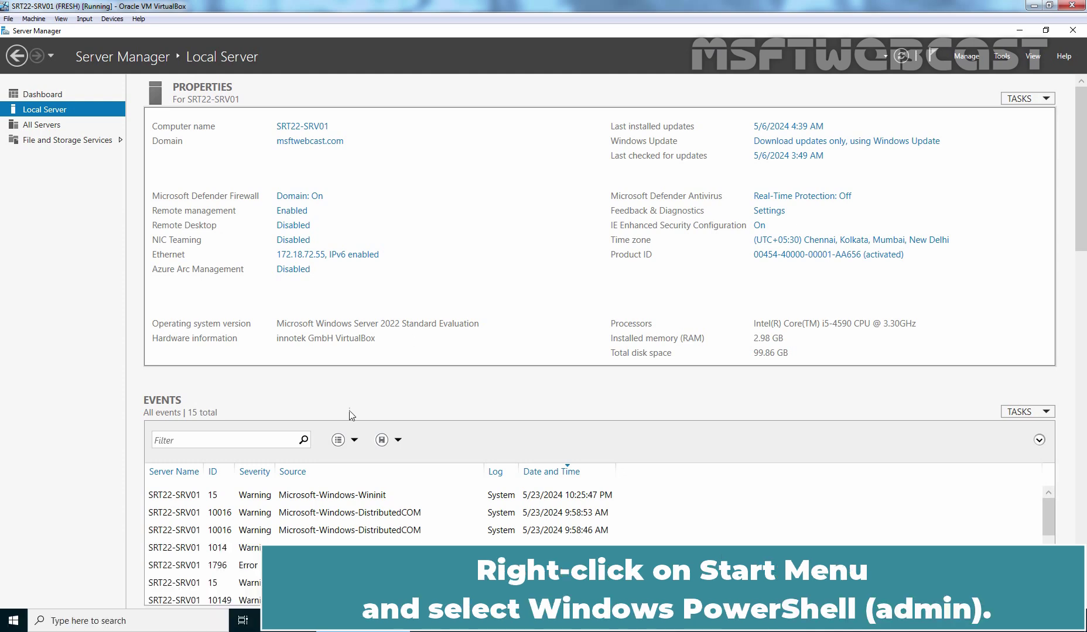
# Step: From an admin PowerShell, run Install-WindowsFeature IPAM -IncludeManagementTools on SRT22-SRV01
pyautogui.rightClick(11, 623)
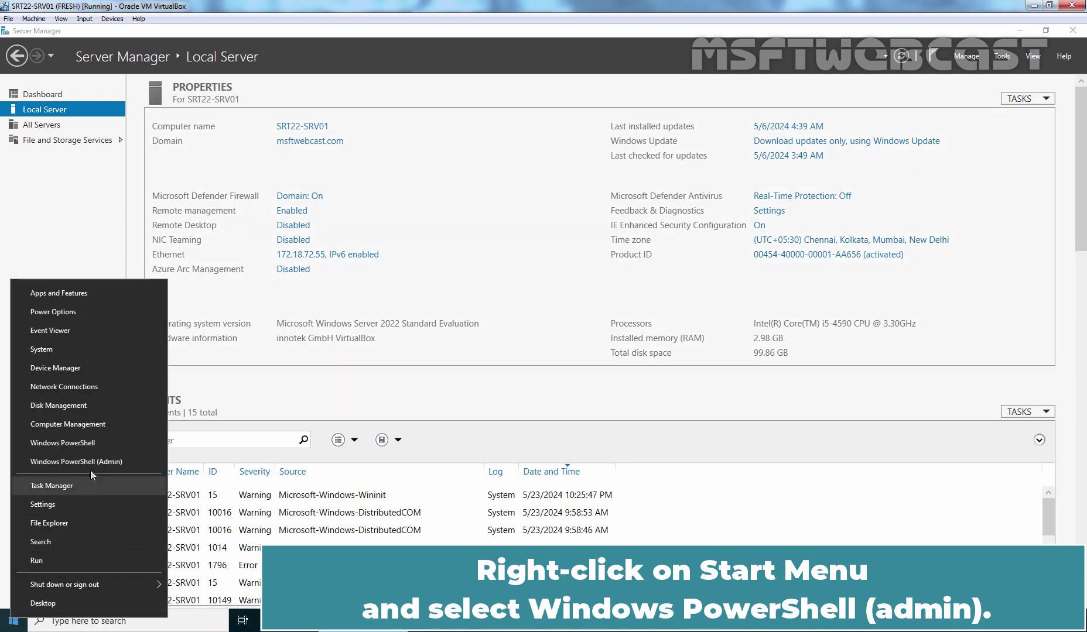
pyautogui.click(104, 460)
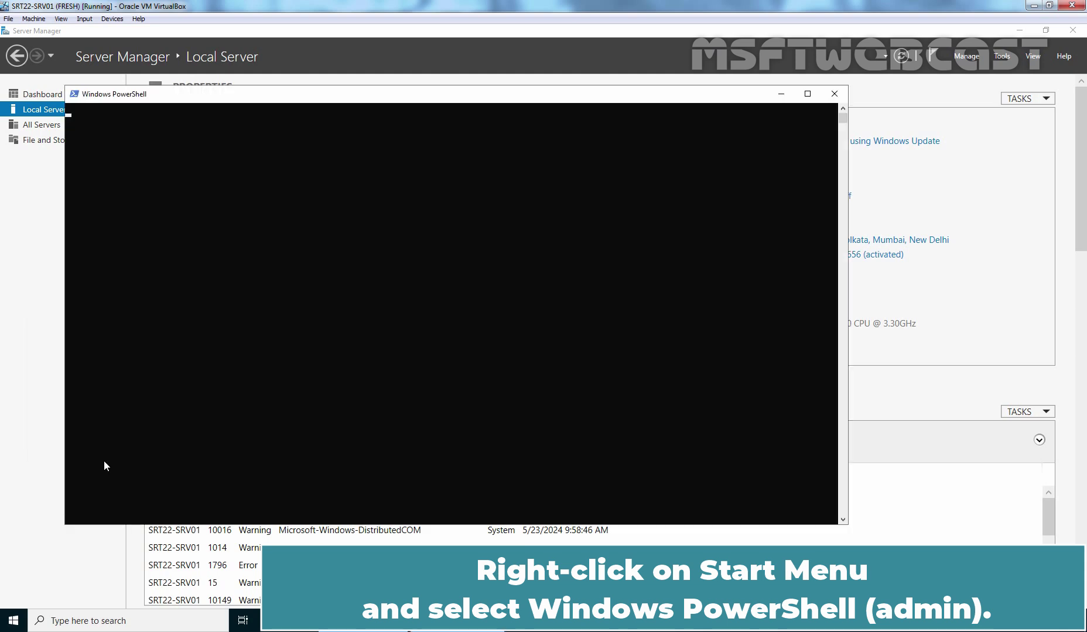
pyautogui.write('install-win')
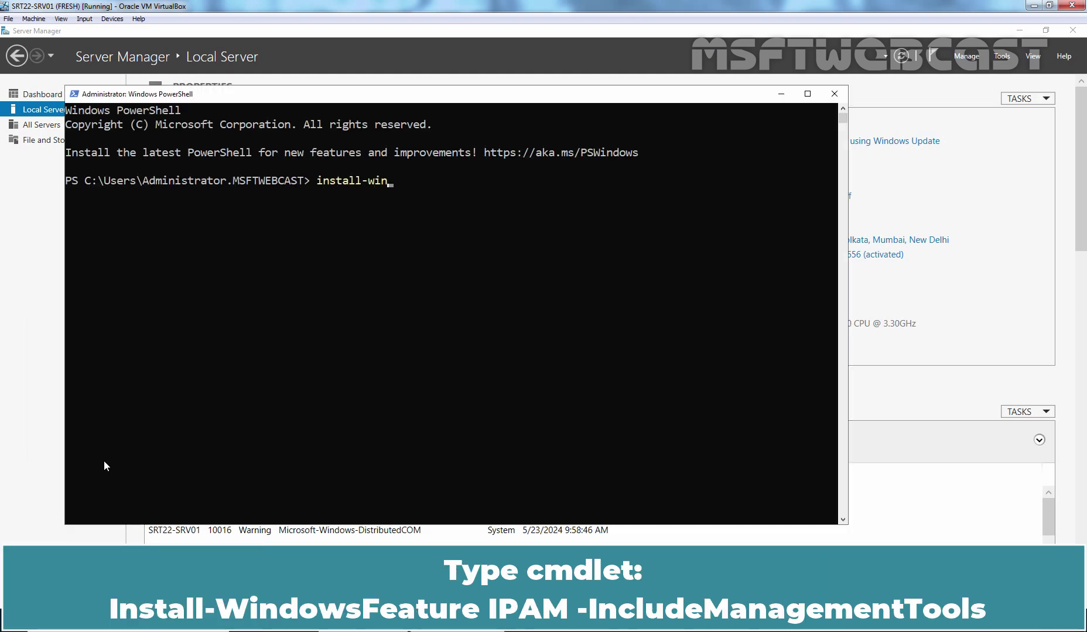
pyautogui.press('Tab')
pyautogui.write('ipam -inc')
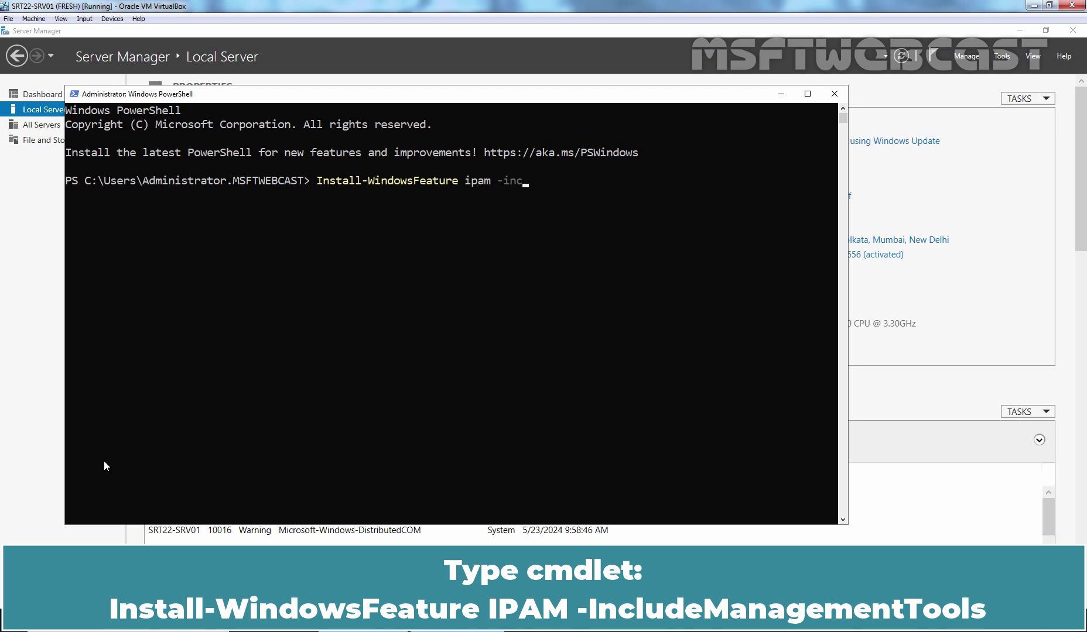
pyautogui.press('Tab')
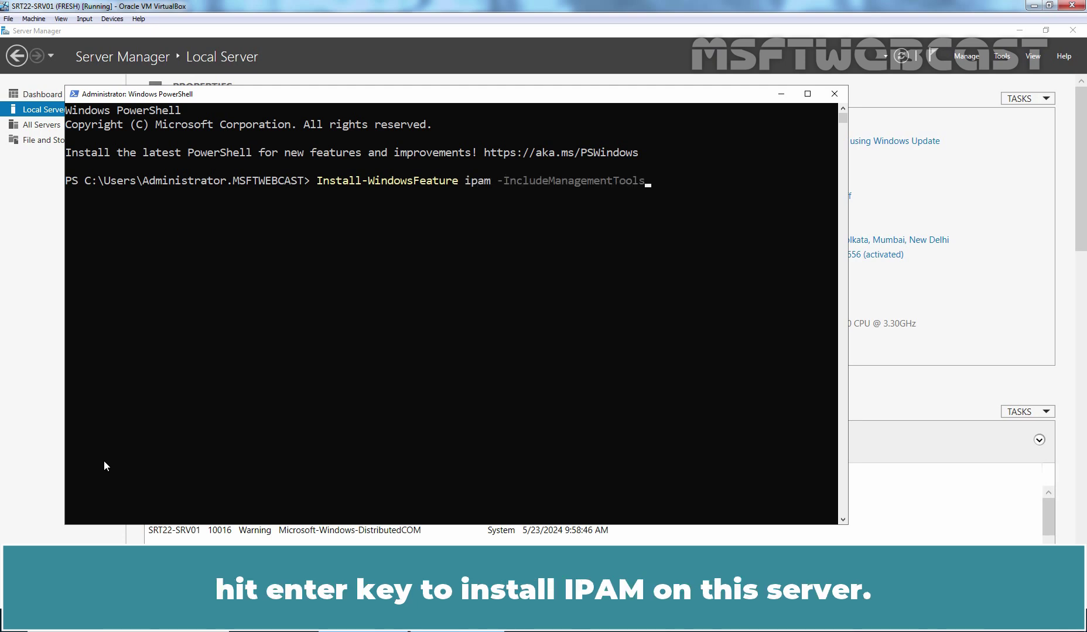
pyautogui.press('Return')
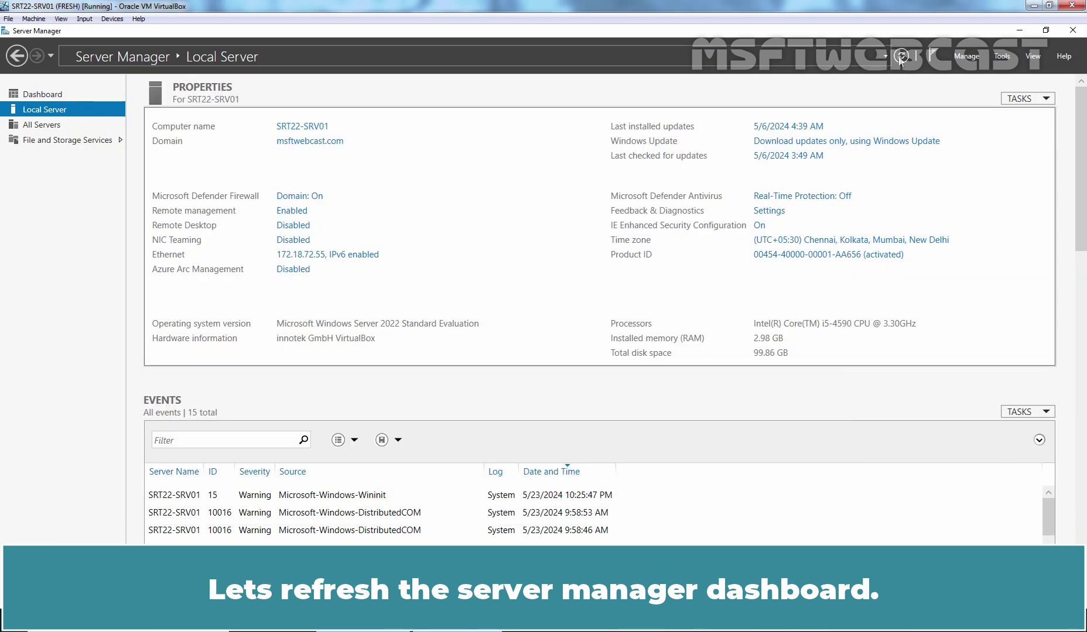
# Step: Refresh Server Manager and open the IPAM overview page with its six setup tasks
pyautogui.click(901, 56)
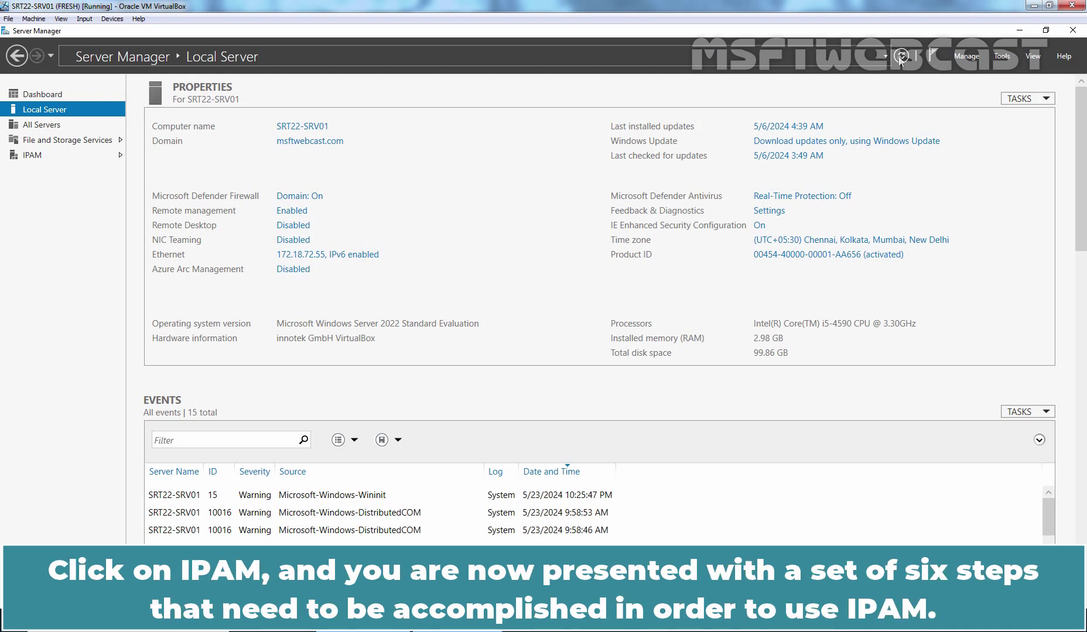
pyautogui.click(37, 160)
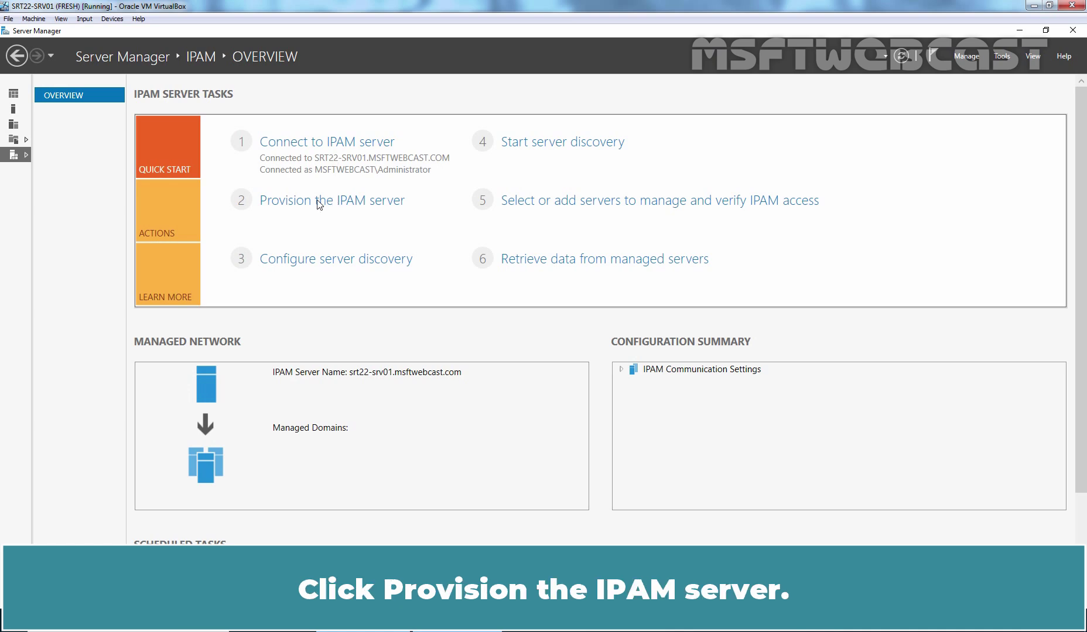
# Step: Provision IPAM using Windows Internal Database and Group Policy Based provisioning with GPO prefix IPAM
pyautogui.click(354, 202)
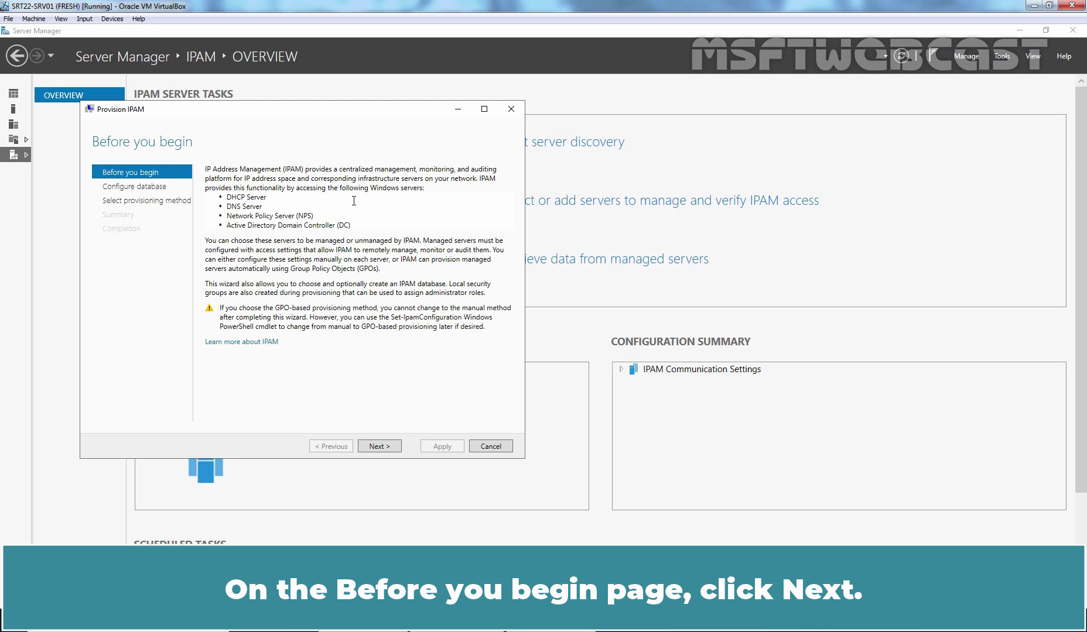
pyautogui.click(376, 447)
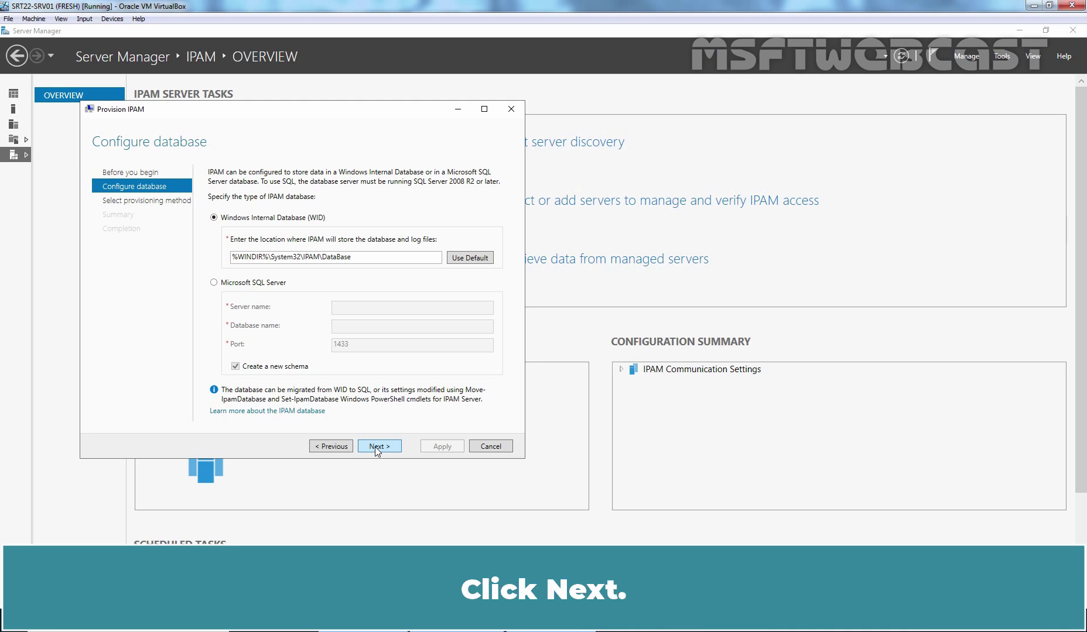
pyautogui.click(375, 447)
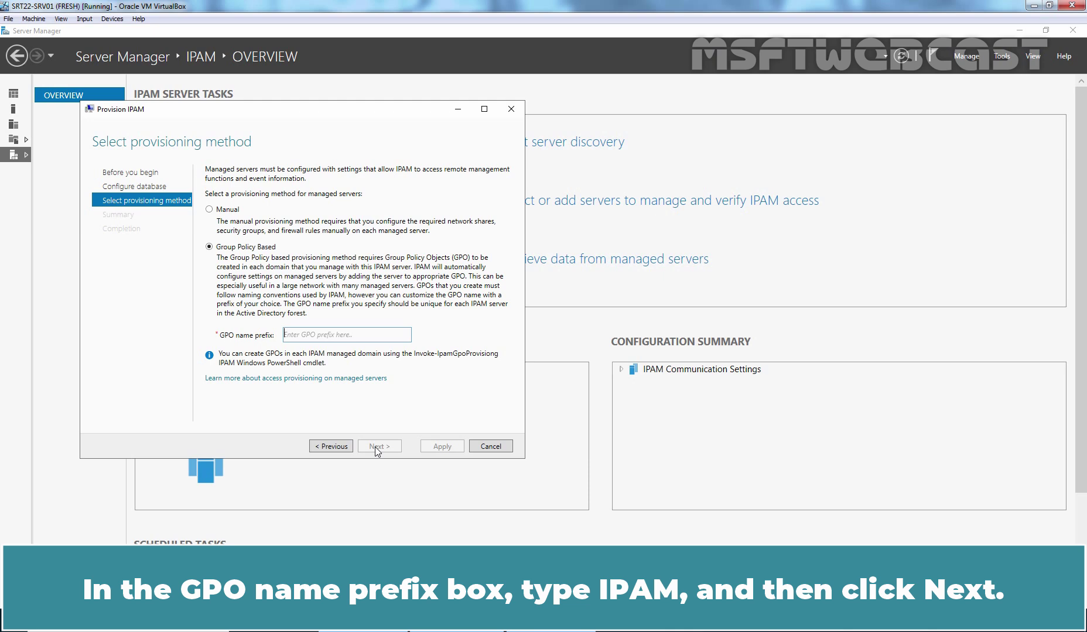
pyautogui.write('IPAM')
pyautogui.click(374, 447)
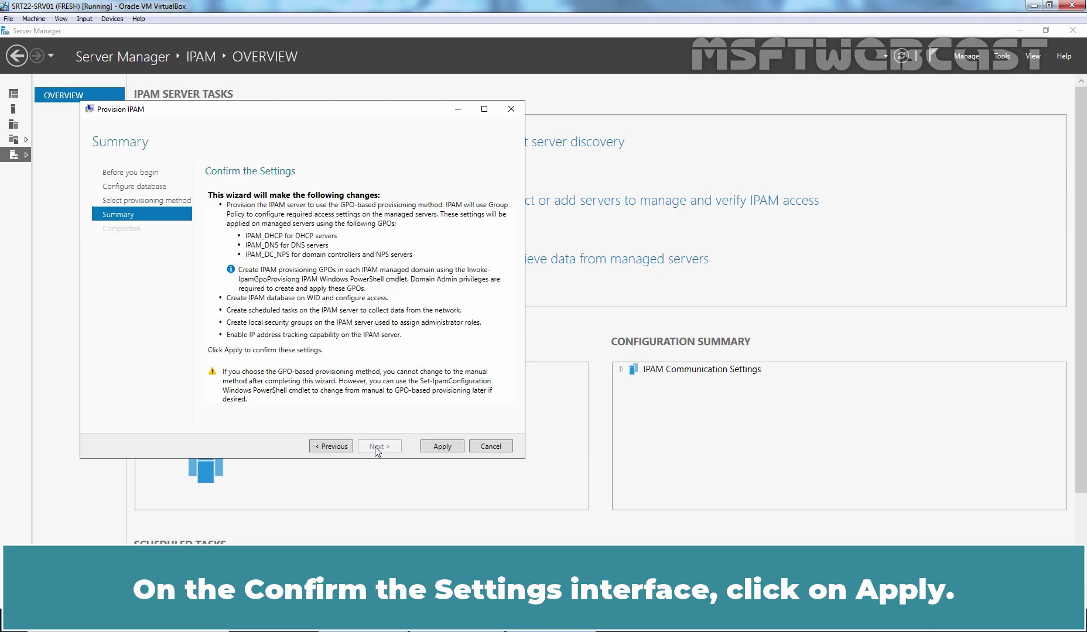
pyautogui.click(442, 447)
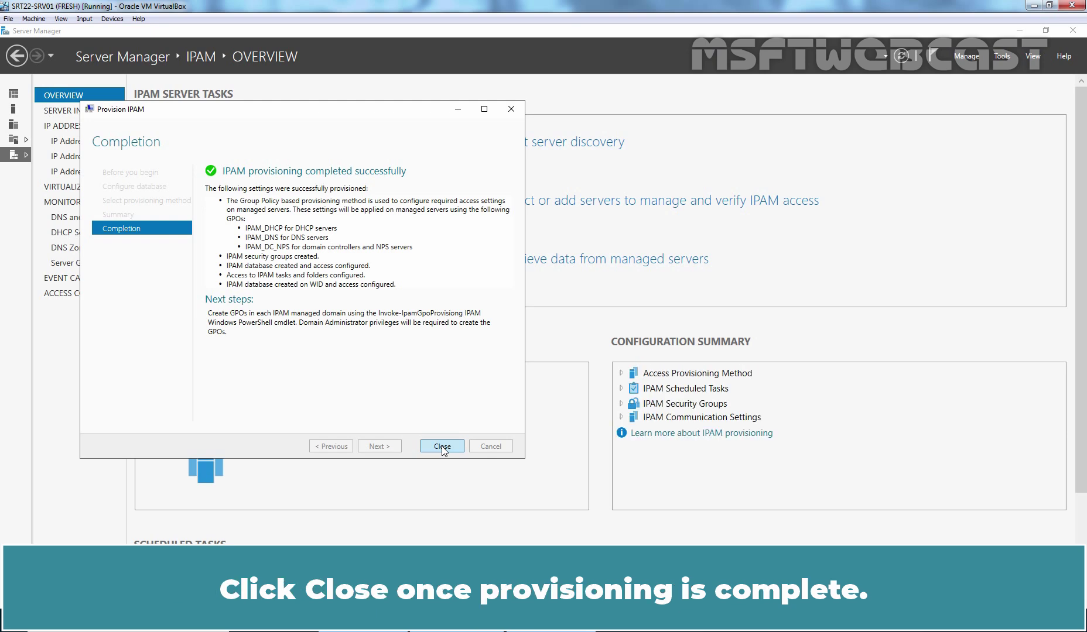
pyautogui.click(442, 446)
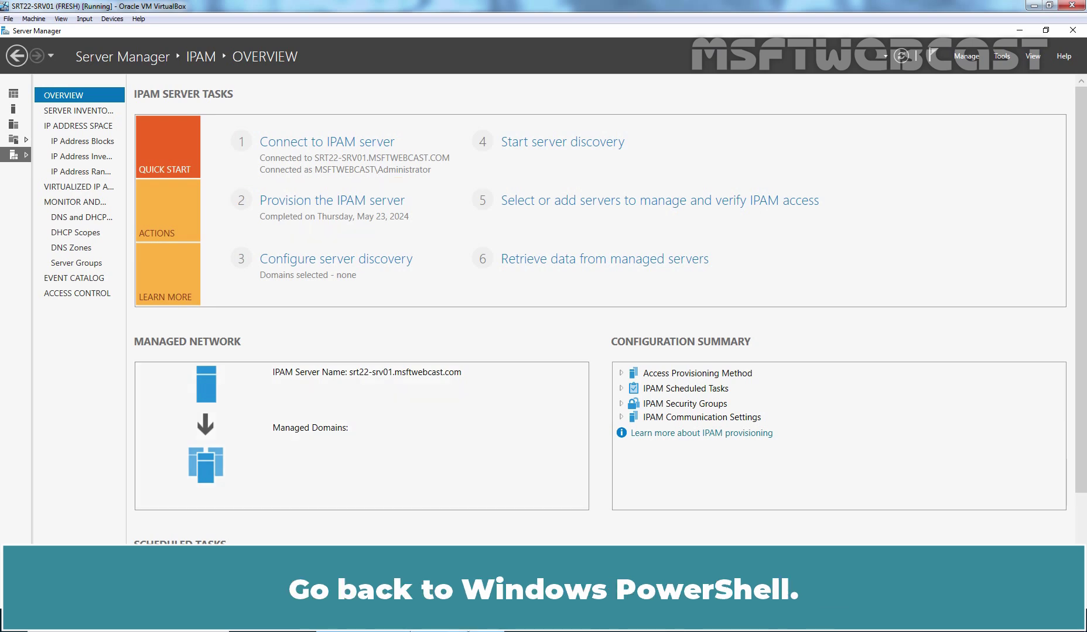
# Step: Switch back to the PowerShell console and clear the screen with cls
pyautogui.hotkey('alt', 'Tab')
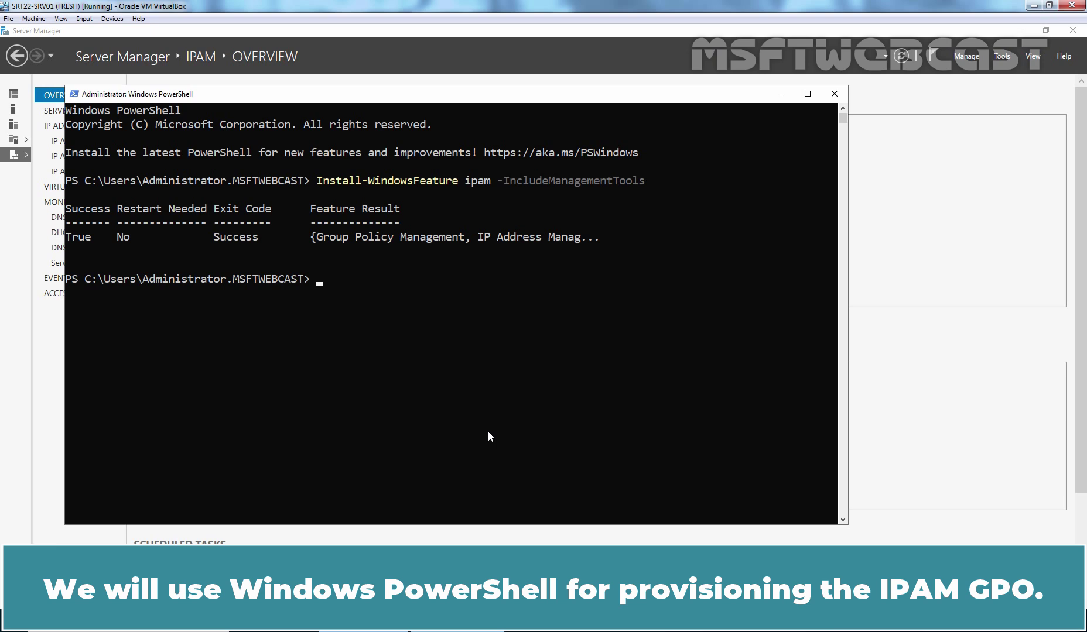
pyautogui.write('cle')
pyautogui.press('Return')
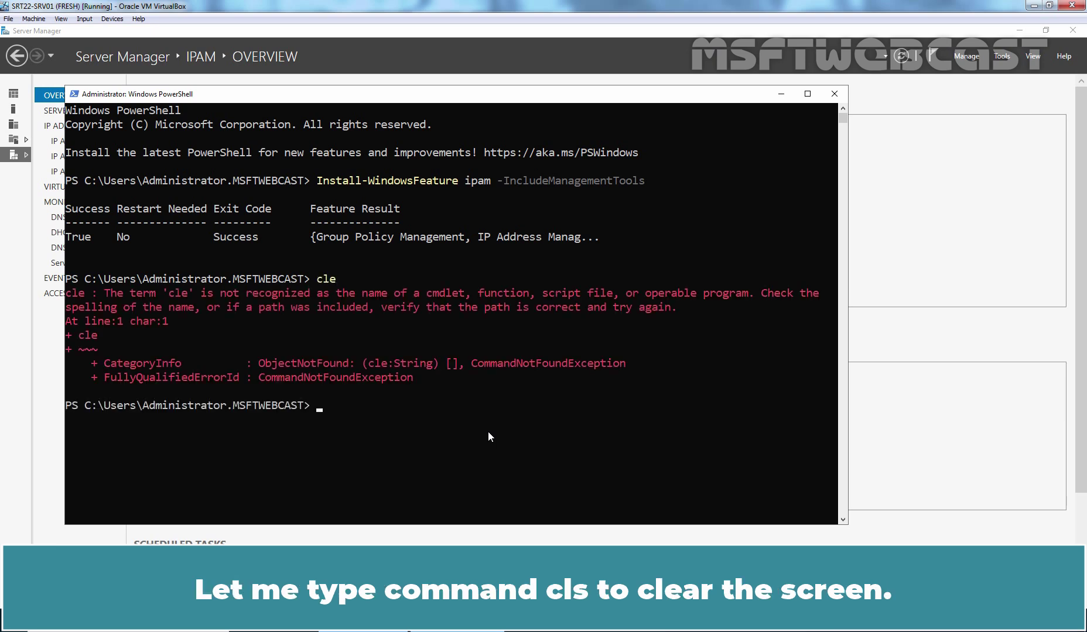
pyautogui.write('cls')
pyautogui.press('Return')
# Step: Run Invoke-IpamGpoProvisioning for domain msftwebcast.com, prefix IPAM, server SRT22-SRV01.msftwebcast.com
pyautogui.write('invoke-ip')
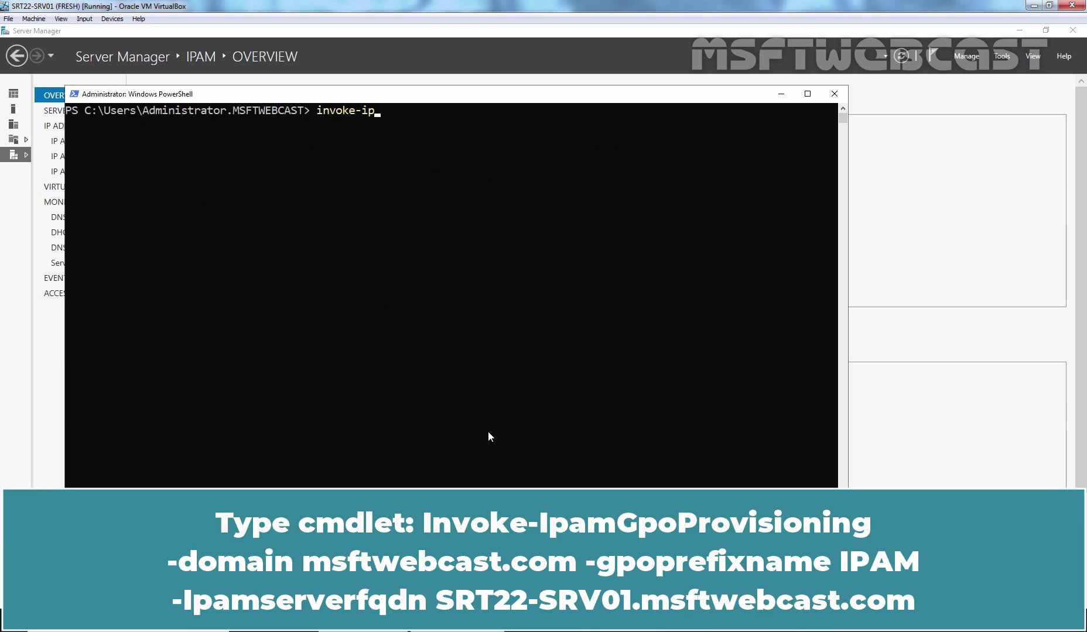
pyautogui.press('Tab')
pyautogui.write('-doma')
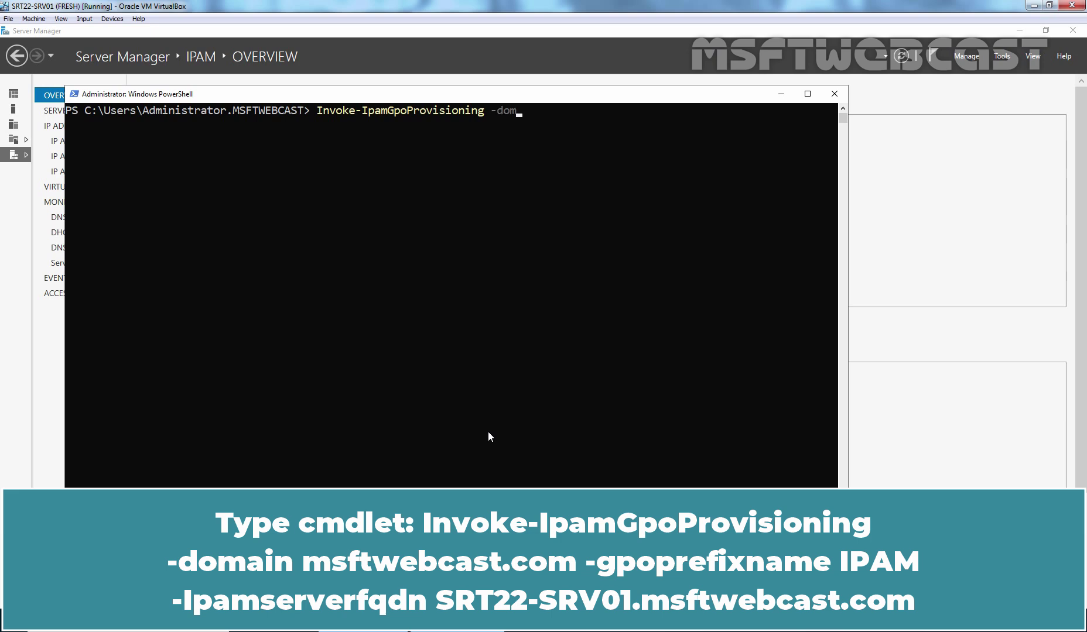
pyautogui.press('Tab')
pyautogui.write('msftwebcas')
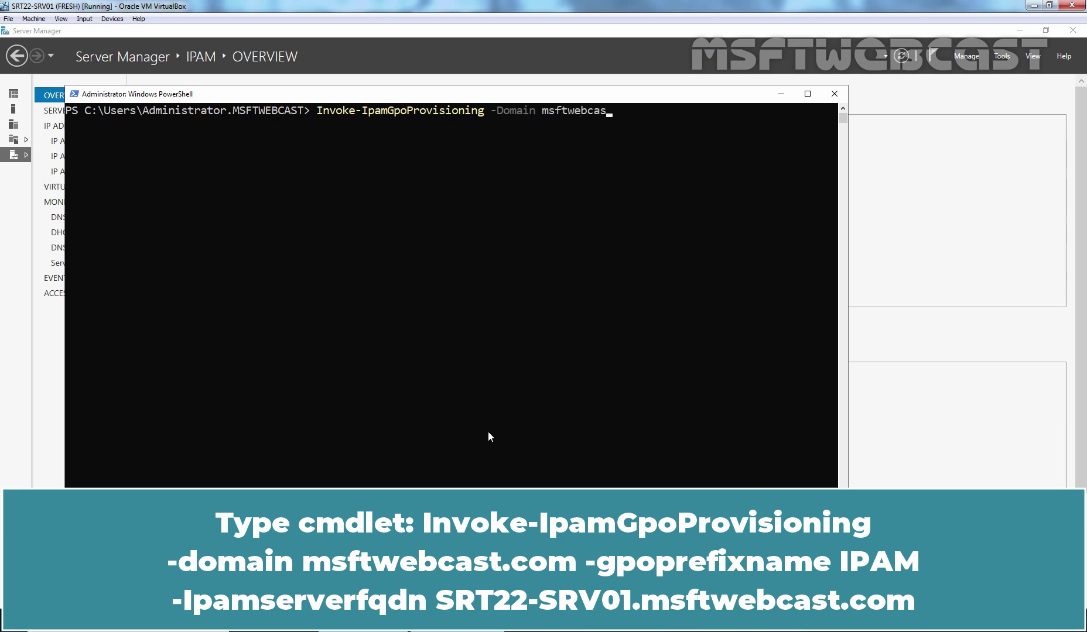
pyautogui.write('t.com -gpo')
pyautogui.press('Tab')
pyautogui.write('IPA')
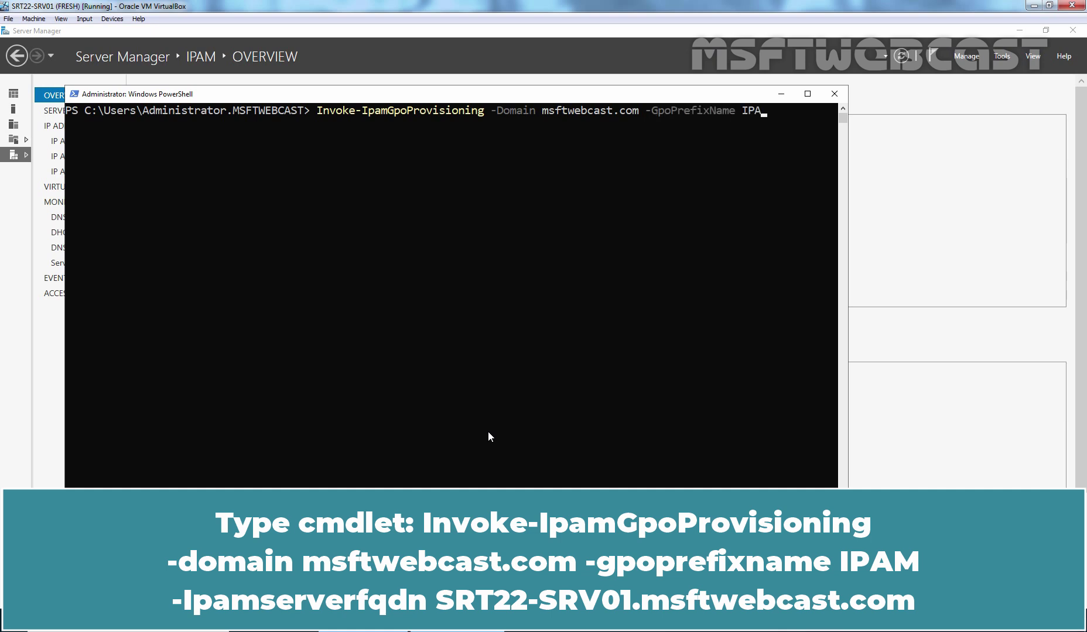
pyautogui.write('M -ipam')
pyautogui.press('Tab')
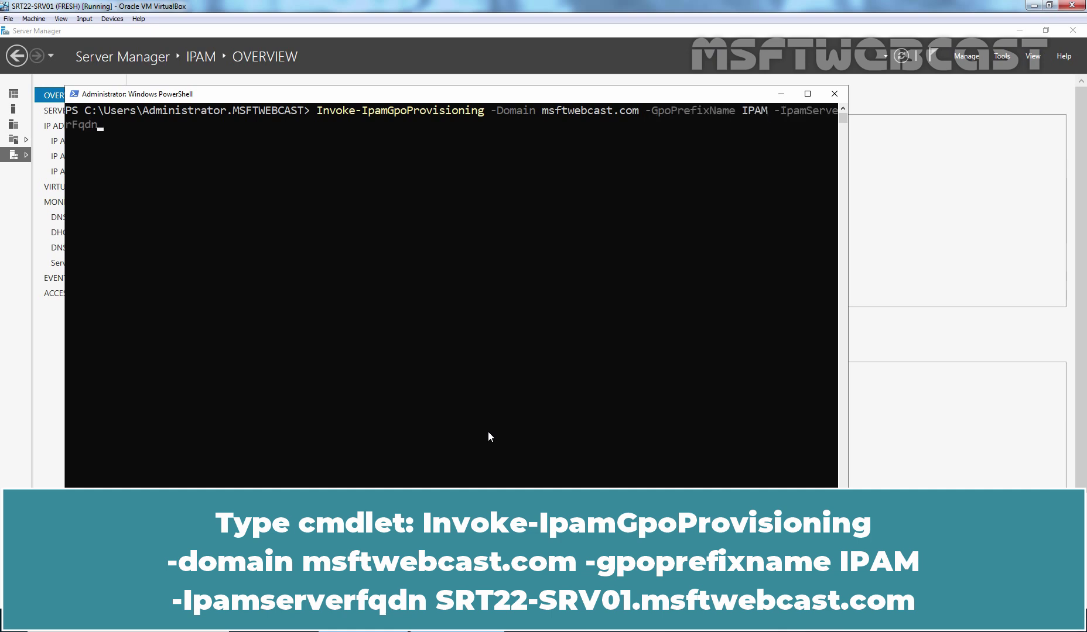
pyautogui.write('SRT22-SRV01.msftwebcast.com')
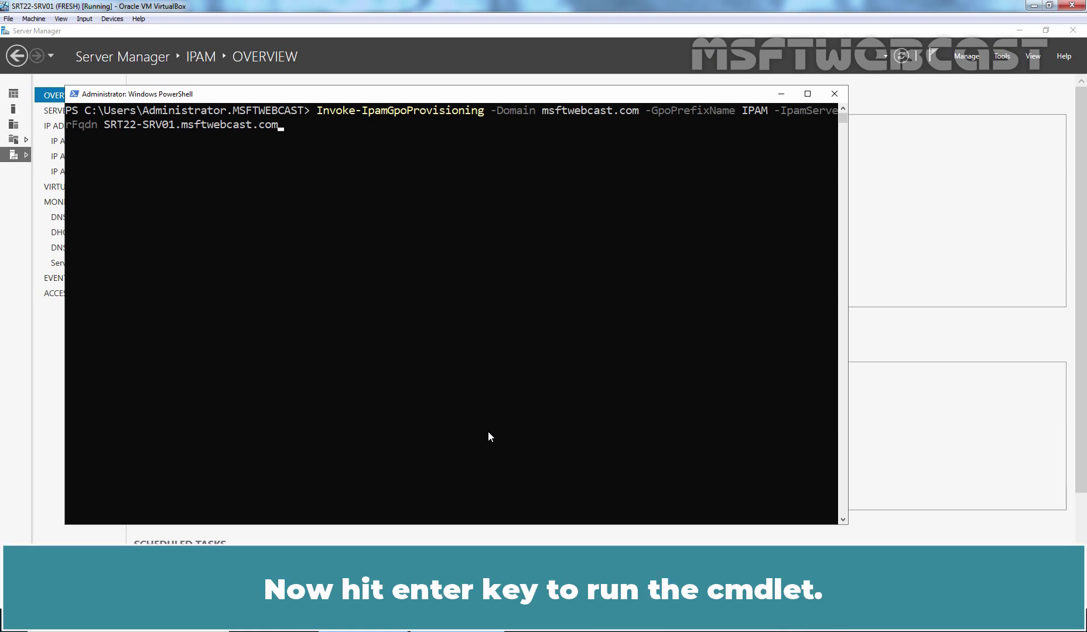
pyautogui.press('Return')
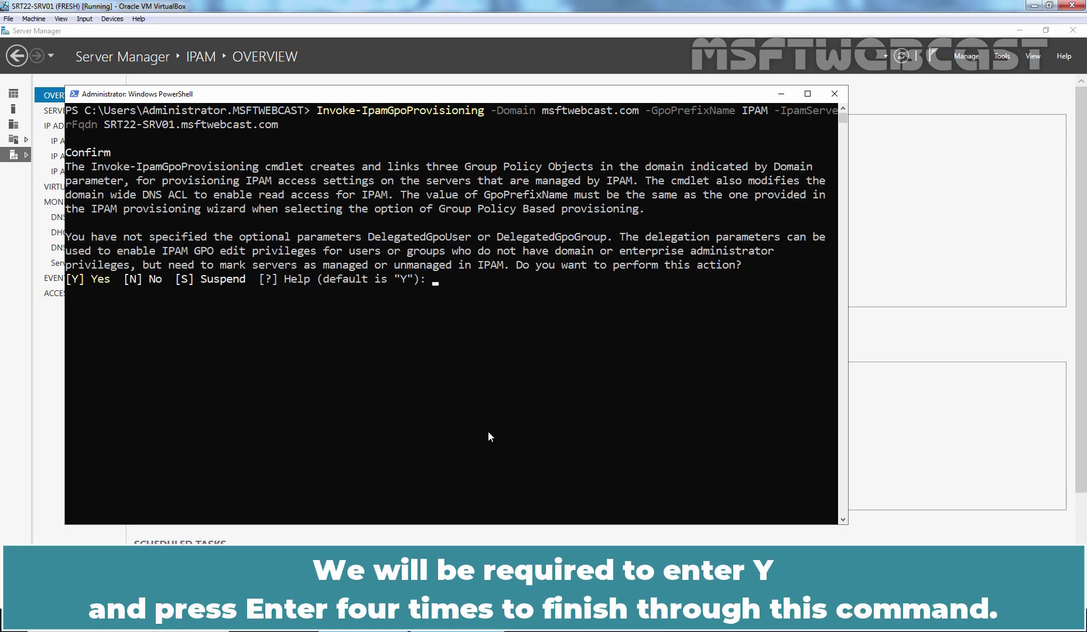
# Step: Answer Y to all four GPO provisioning prompts, including the permissions warnings
pyautogui.write('Y')
pyautogui.press('Return')
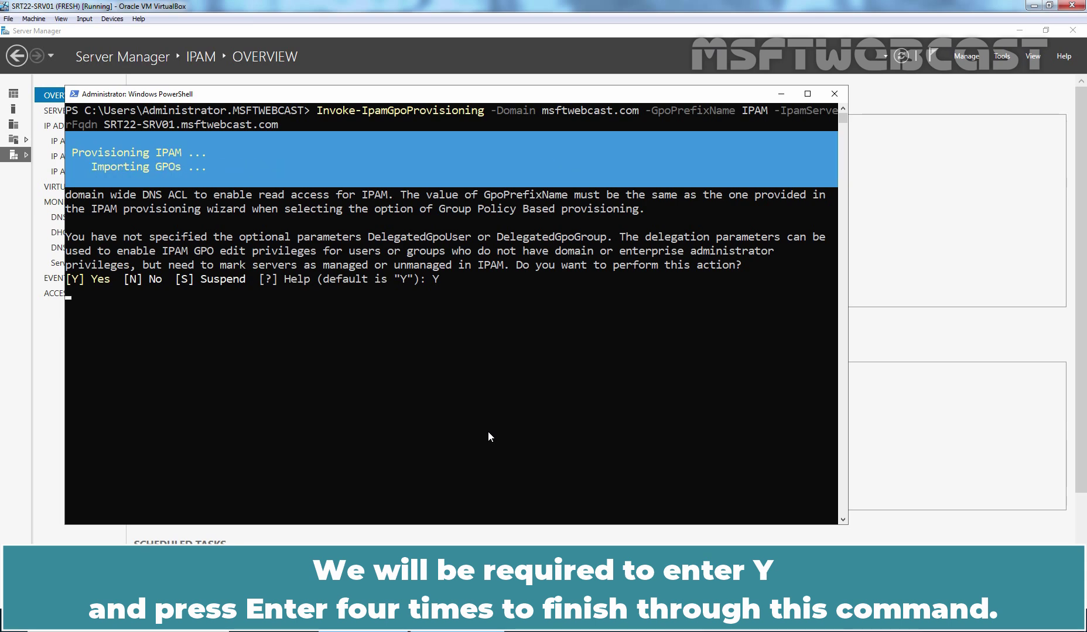
pyautogui.write('Y')
pyautogui.press('Return')
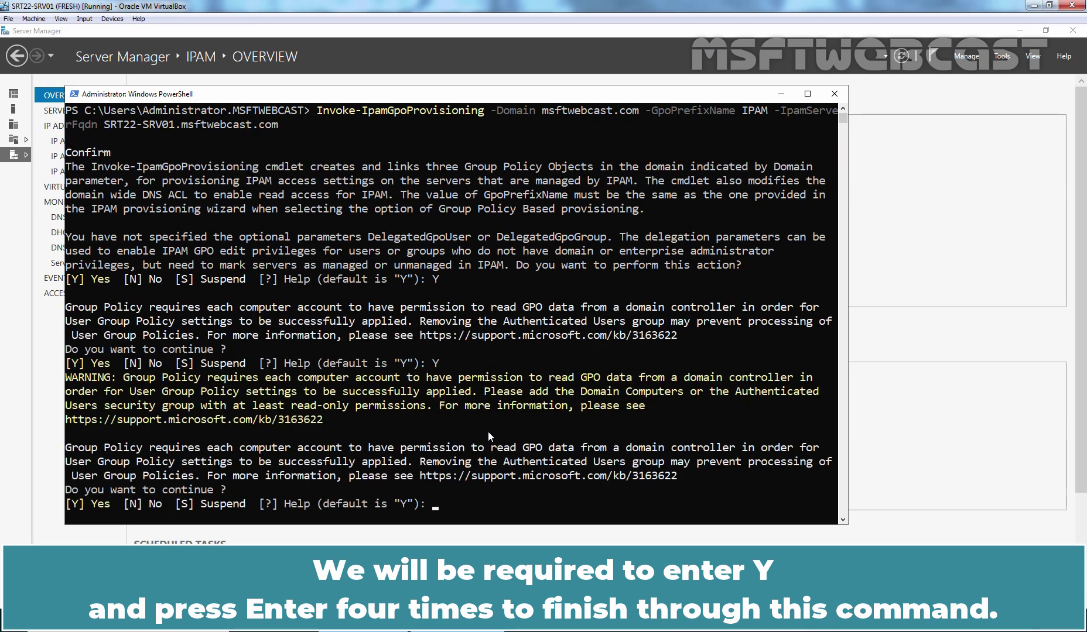
pyautogui.write('Y')
pyautogui.press('Return')
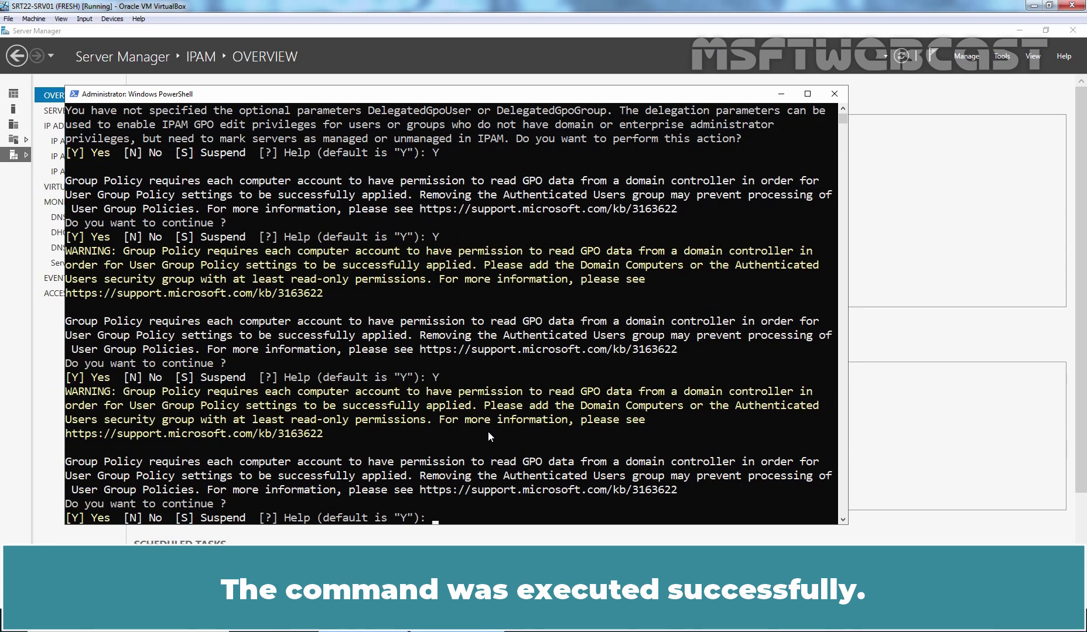
pyautogui.write('Y')
pyautogui.press('Return')
# Step: Clear the console and run gpupdate /force to refresh computer and user policy
pyautogui.write('cls')
pyautogui.press('Return')
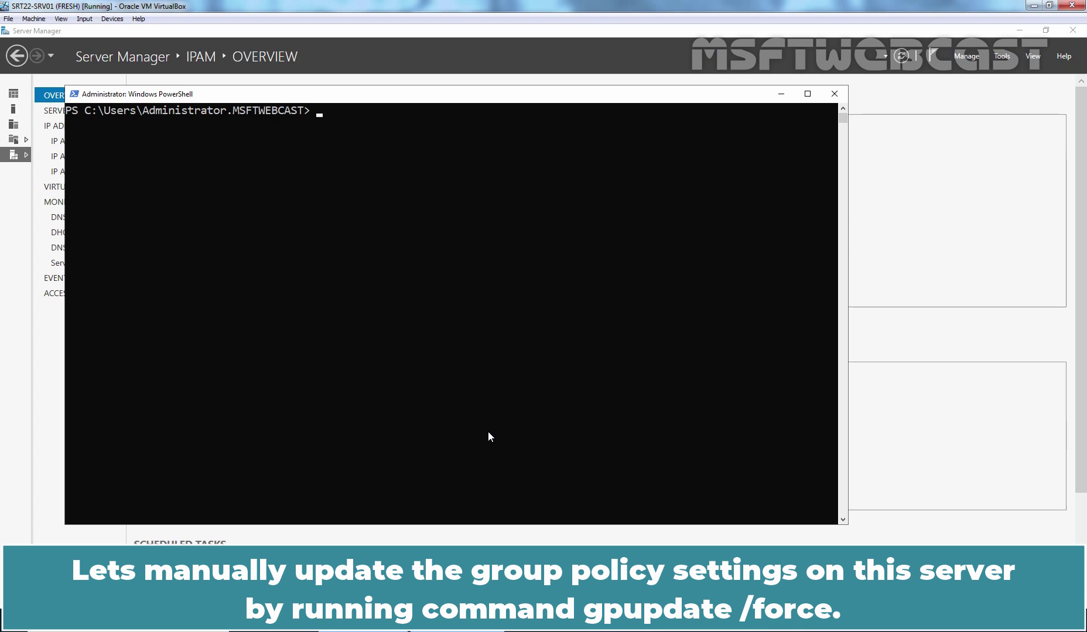
pyautogui.write('gpupdate ')
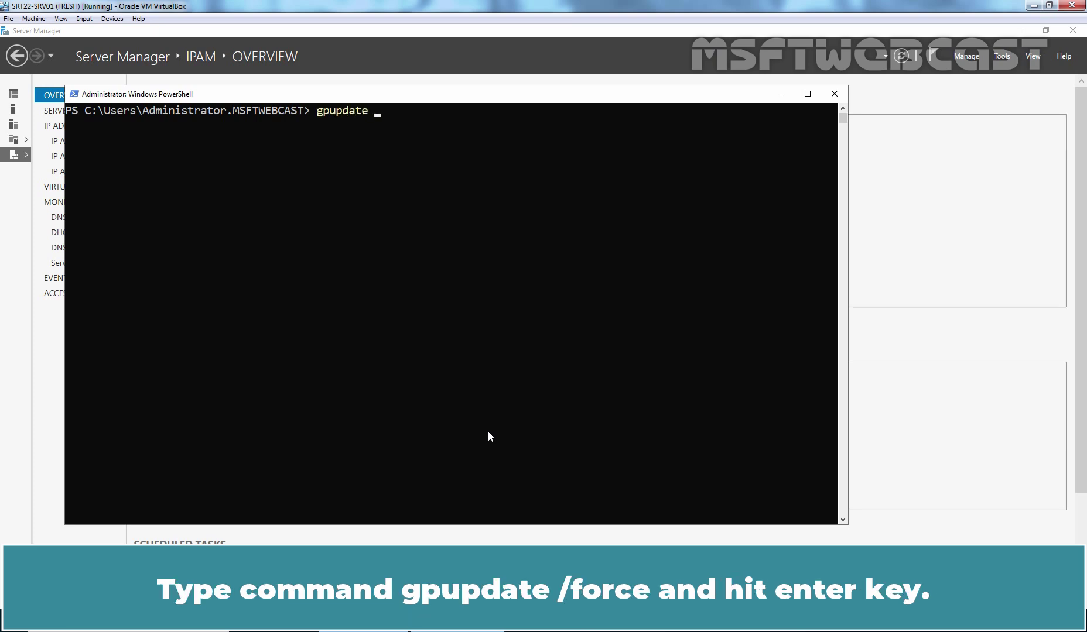
pyautogui.write('/force')
pyautogui.press('Return')
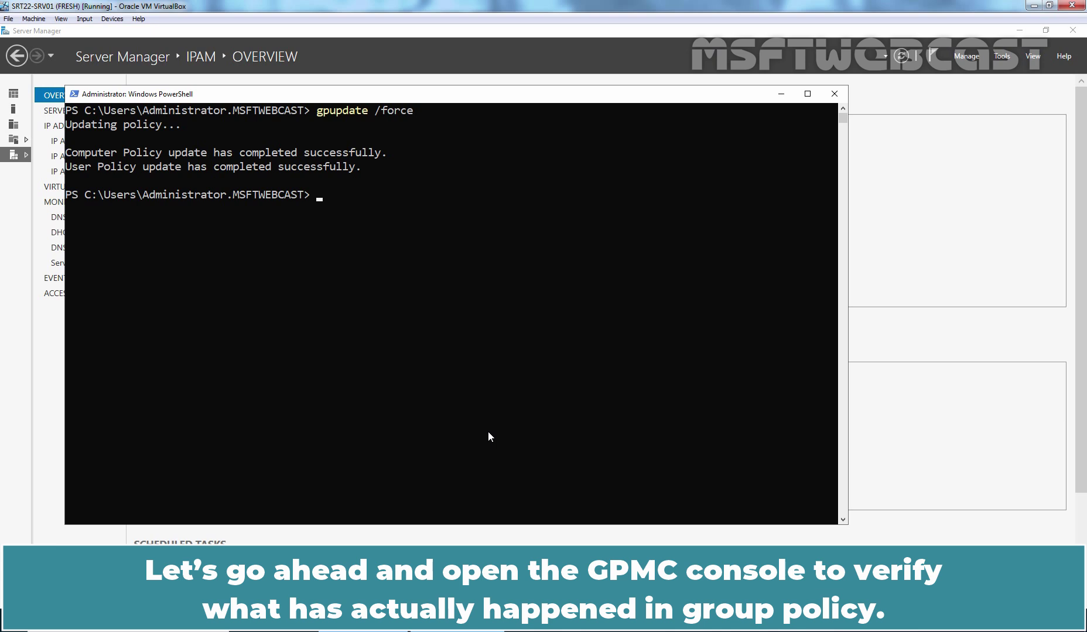
# Step: Open Group Policy Management maximized and expand msftwebcast.com down to Group Policy Objects
pyautogui.click(954, 228)
pyautogui.click(1003, 58)
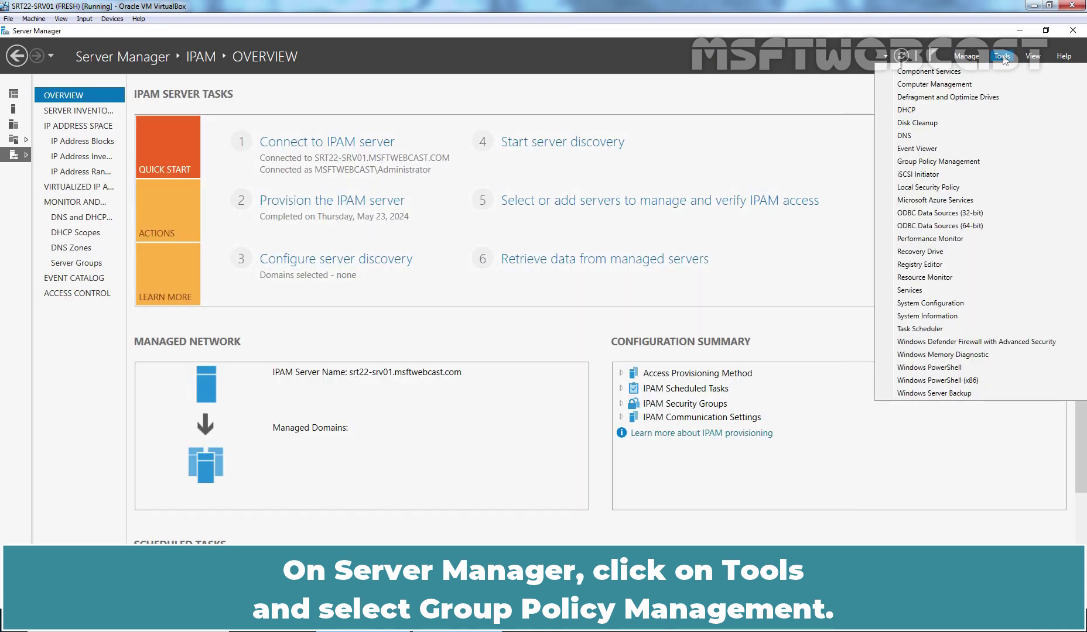
pyautogui.click(973, 162)
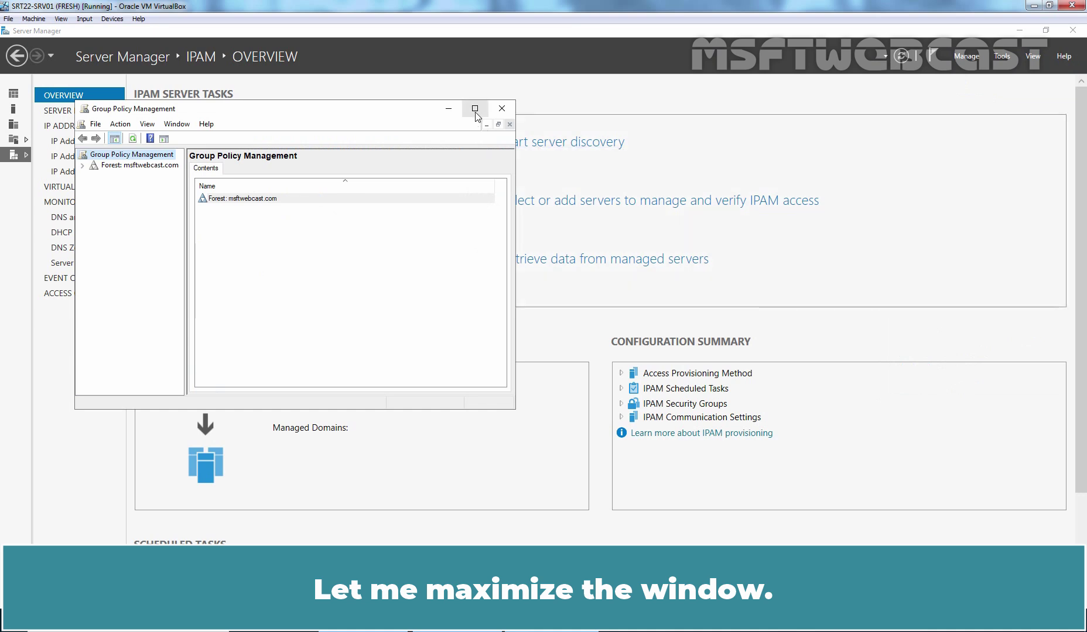
pyautogui.click(474, 112)
pyautogui.doubleClick(35, 85)
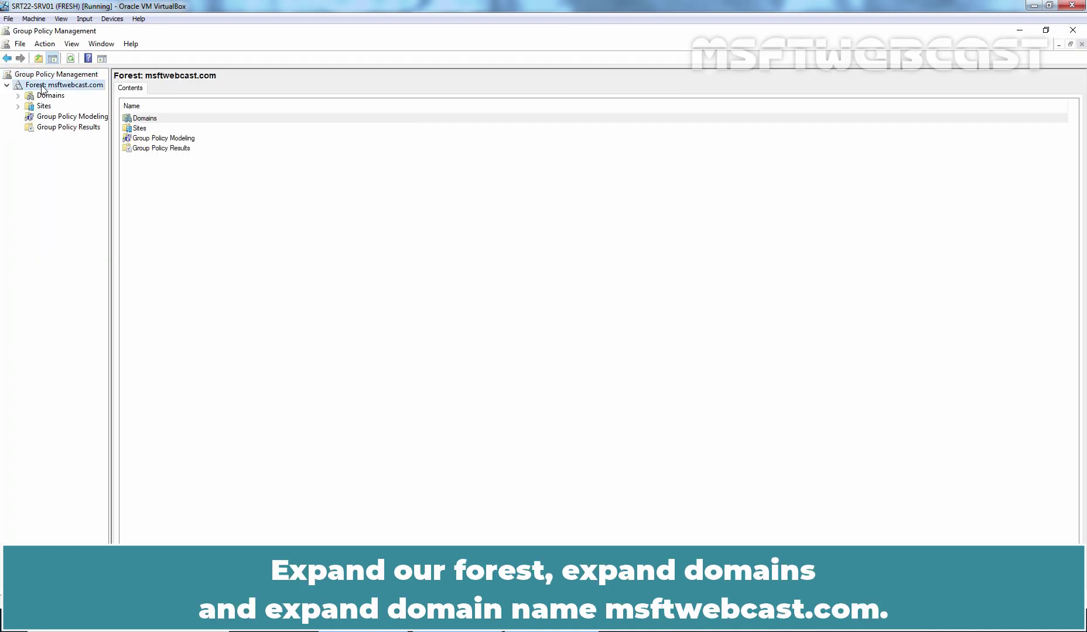
pyautogui.doubleClick(51, 96)
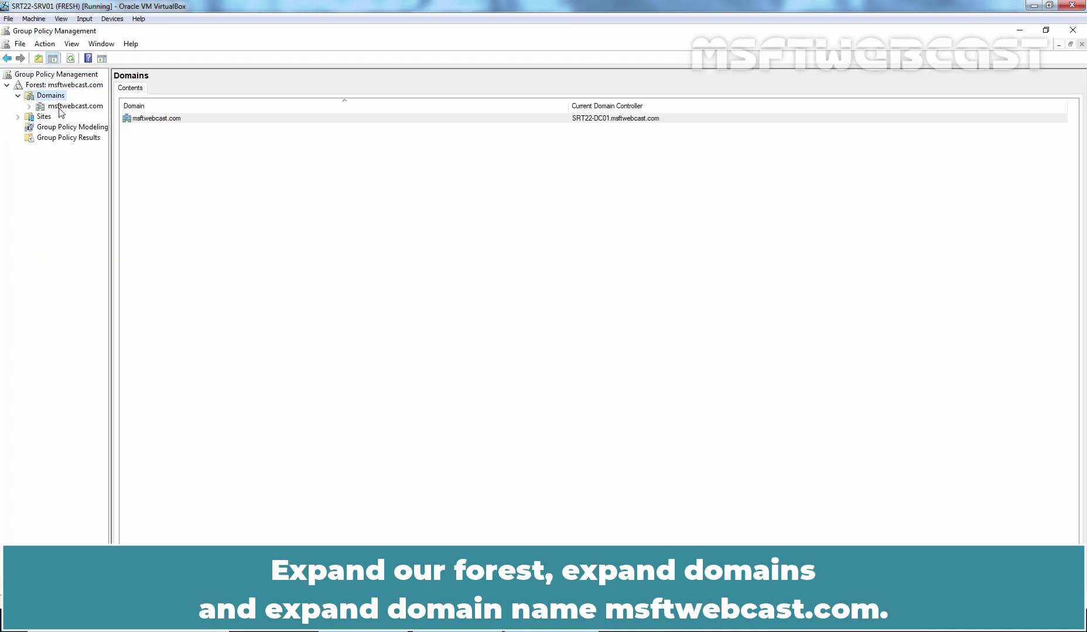
pyautogui.click(63, 107)
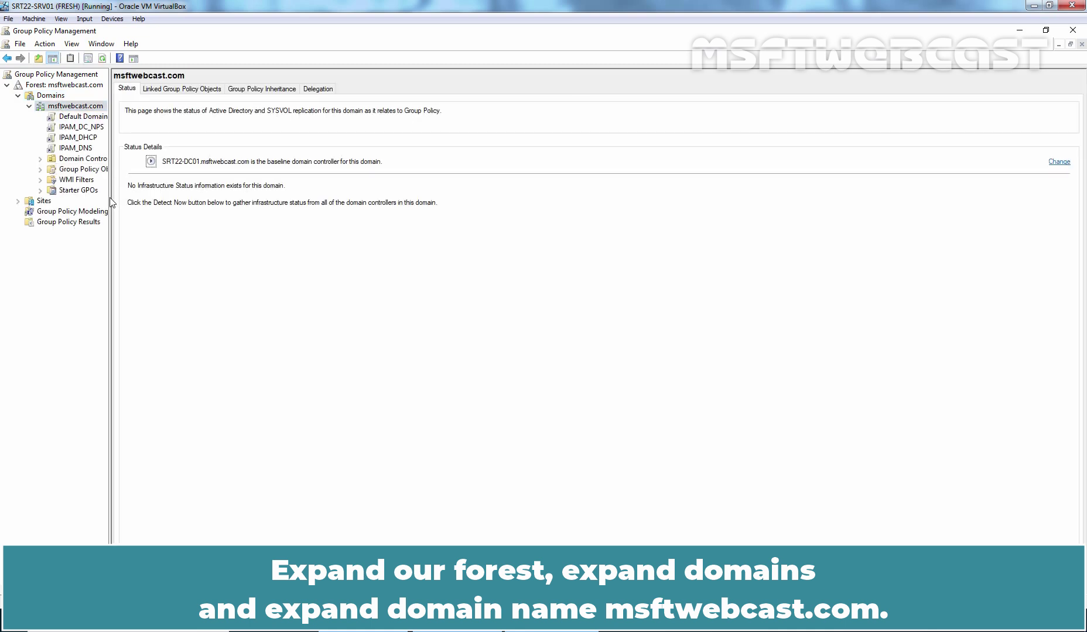
pyautogui.moveTo(111, 202); pyautogui.dragTo(226, 201)
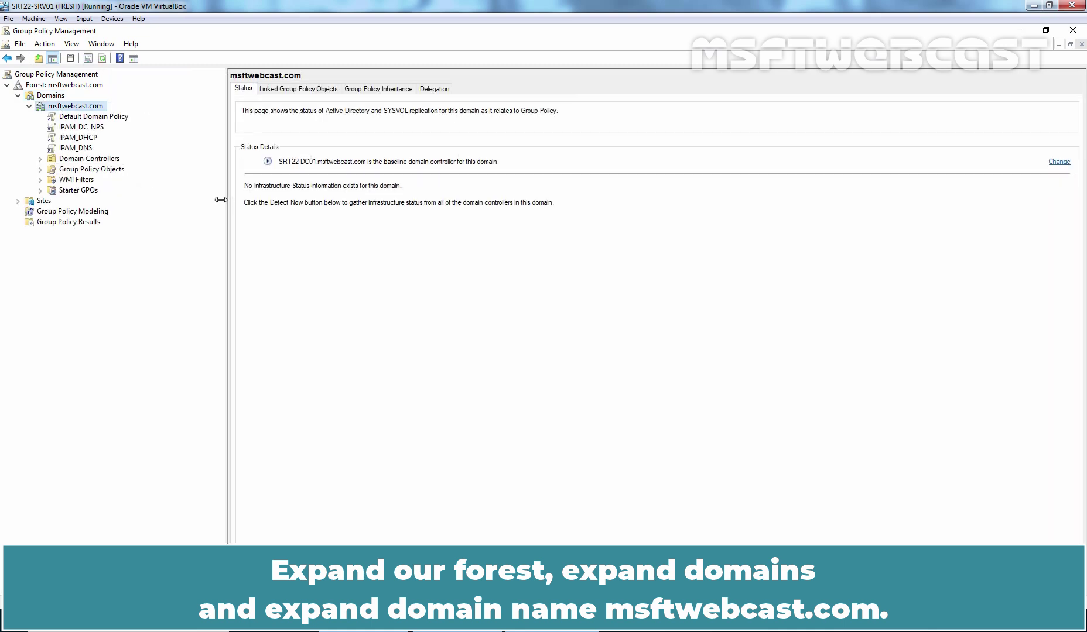
pyautogui.click(41, 170)
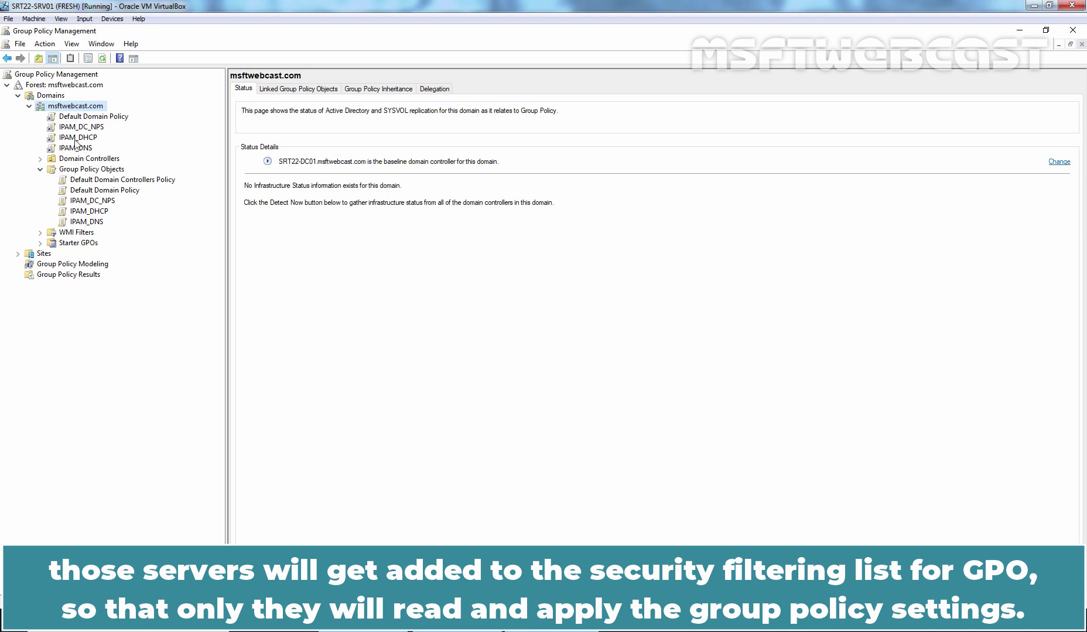
# Step: Inspect IPAM_DC_NPS, IPAM_DHCP and IPAM_DNS security filtering, suppressing the link warning, then close GPMC
pyautogui.click(91, 128)
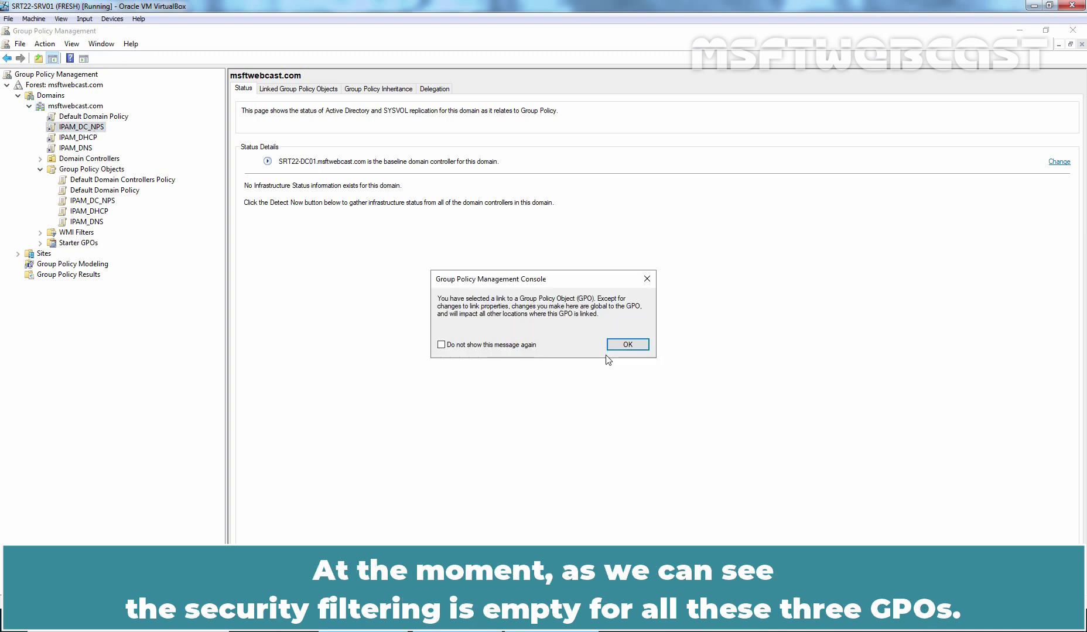
pyautogui.click(515, 346)
pyautogui.click(628, 344)
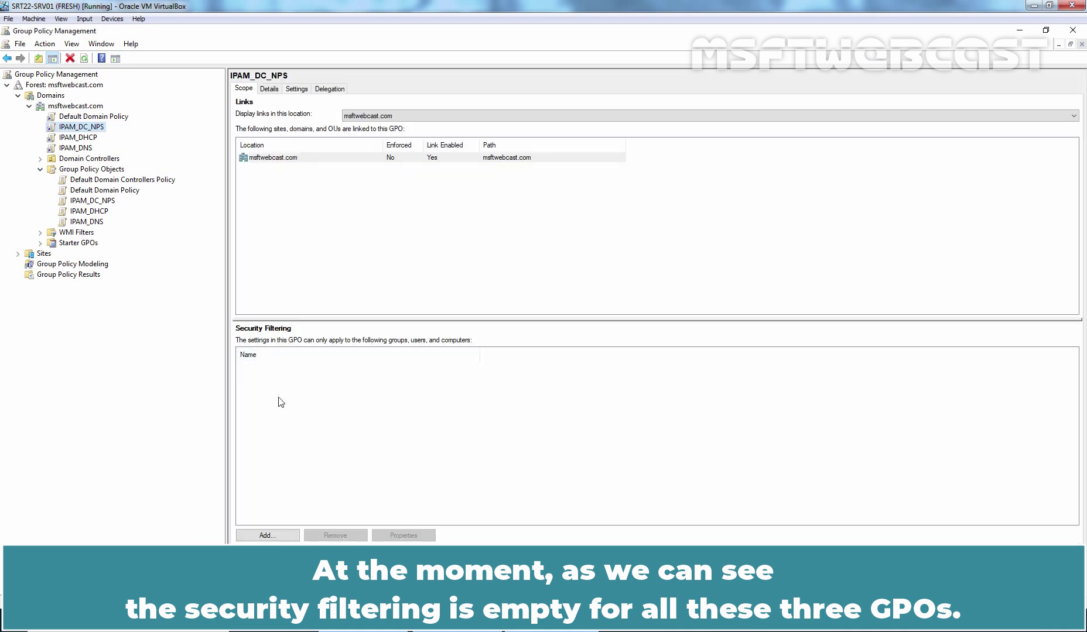
pyautogui.click(83, 139)
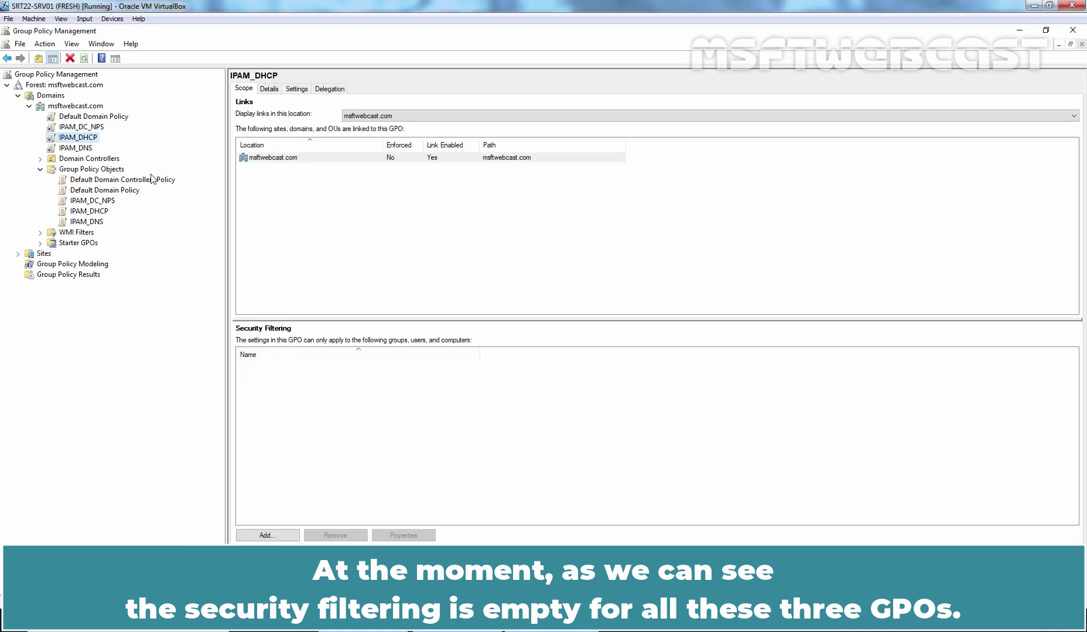
pyautogui.click(89, 147)
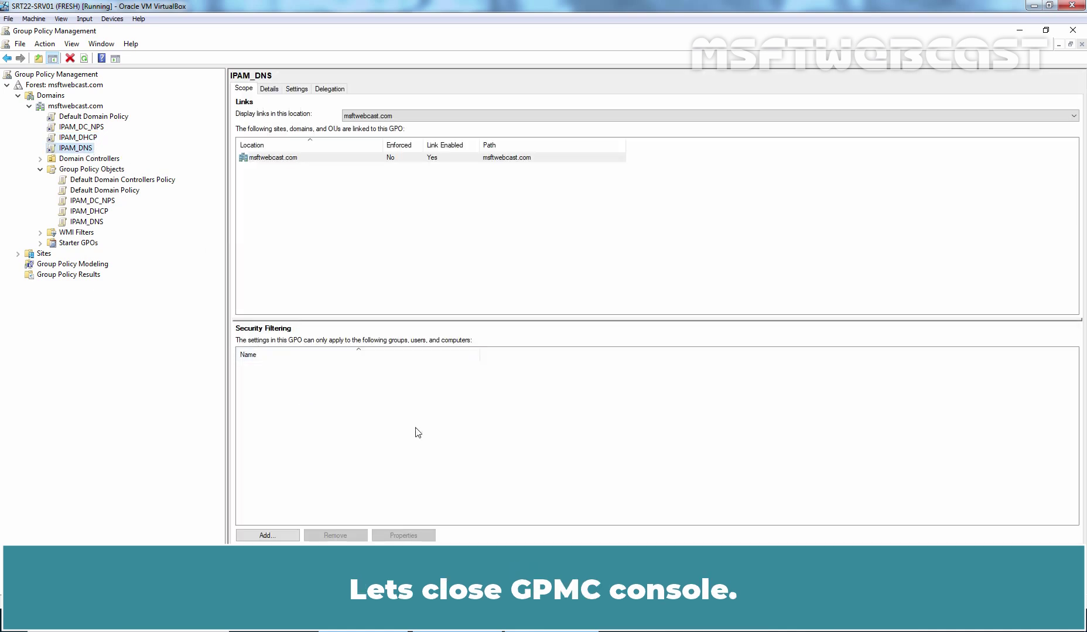
pyautogui.click(1072, 31)
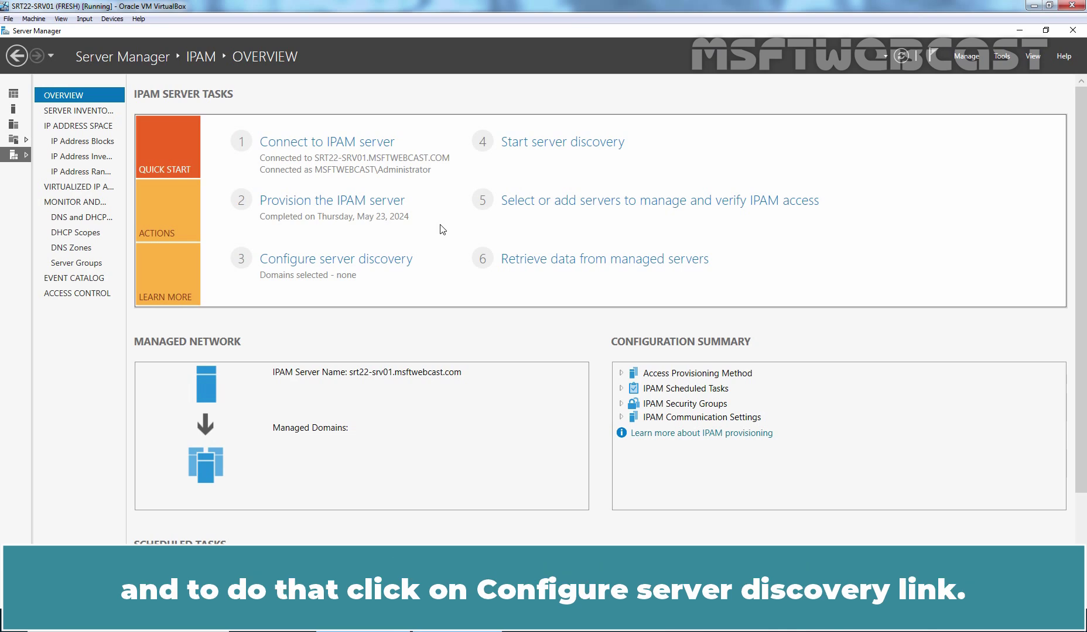
# Step: In Configure server discovery, fetch forests from Active Directory and acknowledge the background task notice
pyautogui.click(351, 258)
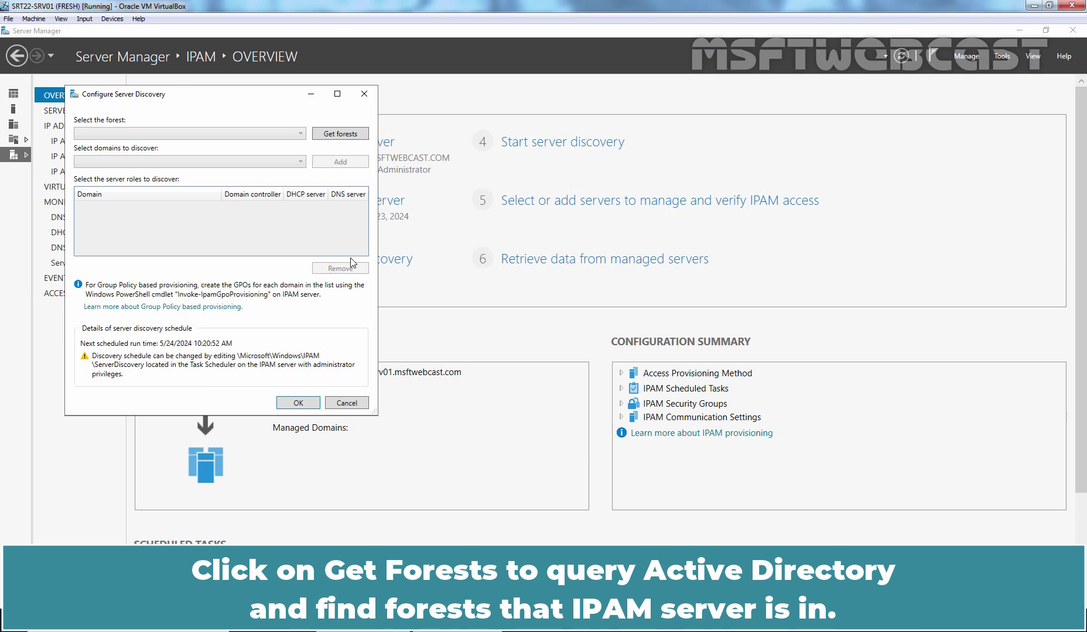
pyautogui.click(340, 134)
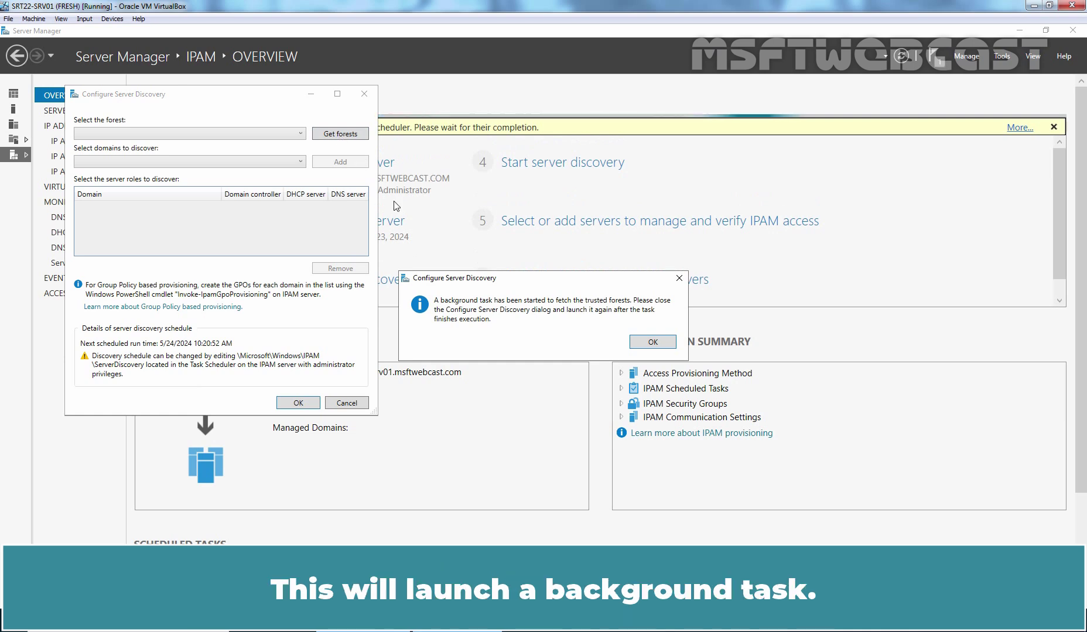
pyautogui.click(653, 342)
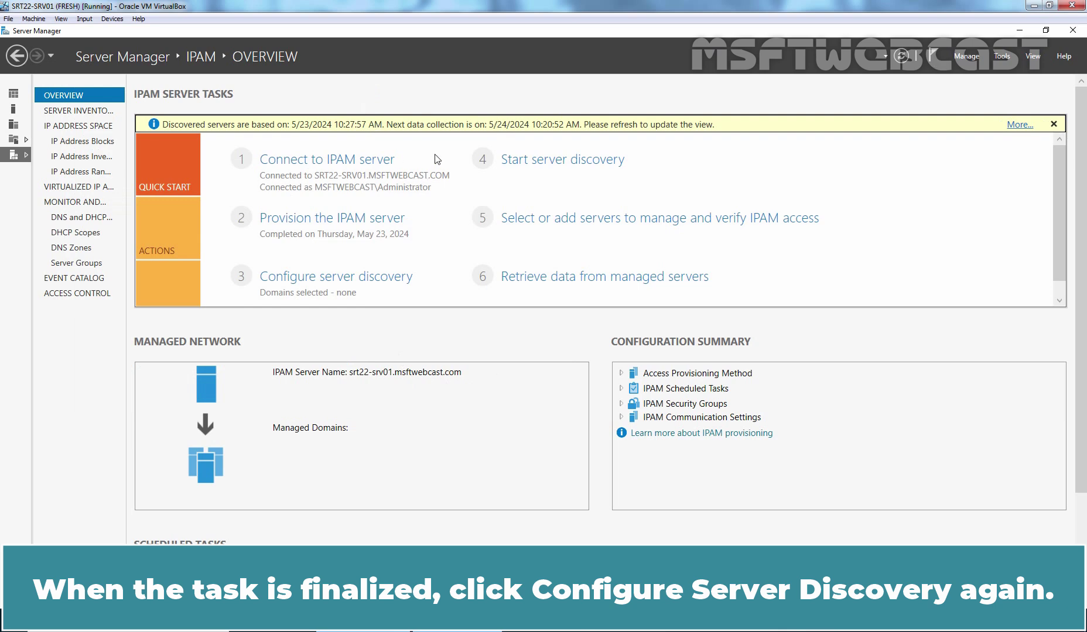
# Step: Add root domain msftwebcast.com with domain controller, DHCP and DNS roles to server discovery
pyautogui.click(347, 280)
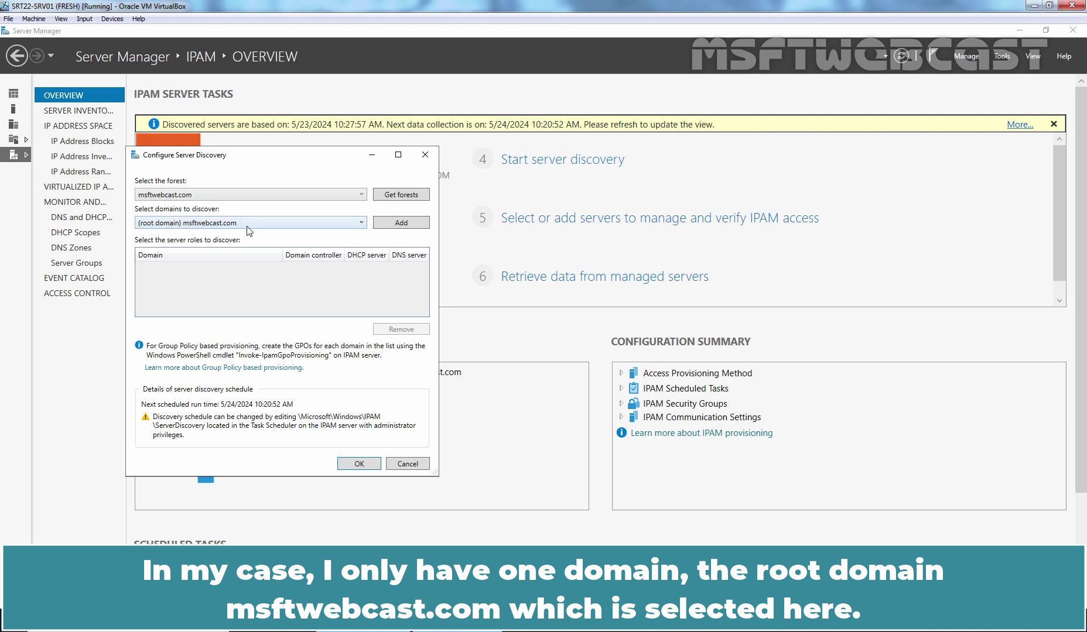
pyautogui.click(173, 225)
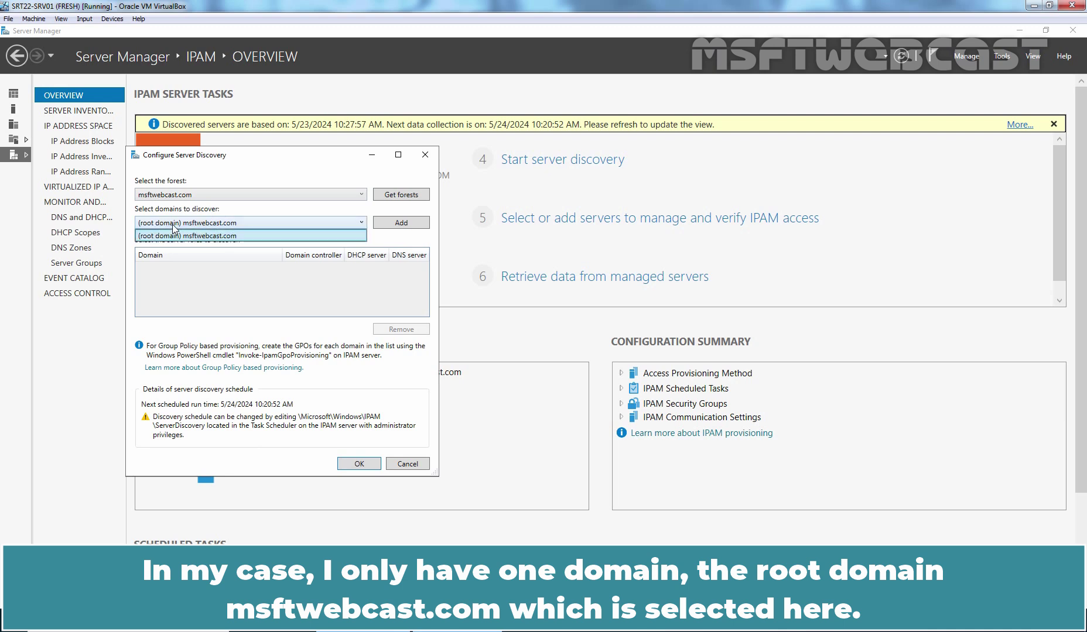
pyautogui.click(173, 226)
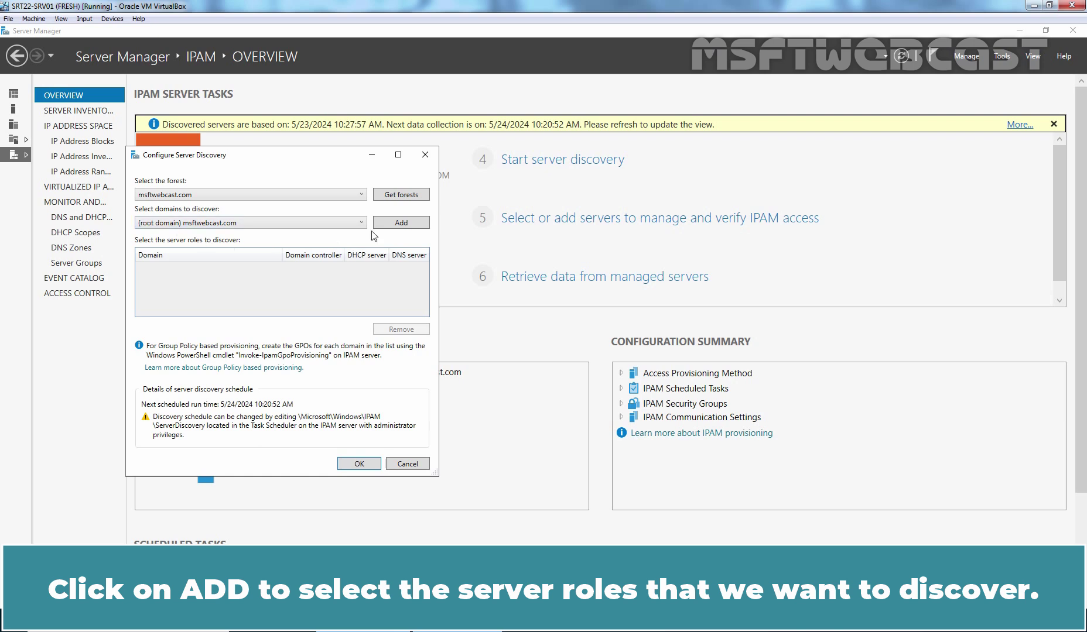
pyautogui.click(398, 224)
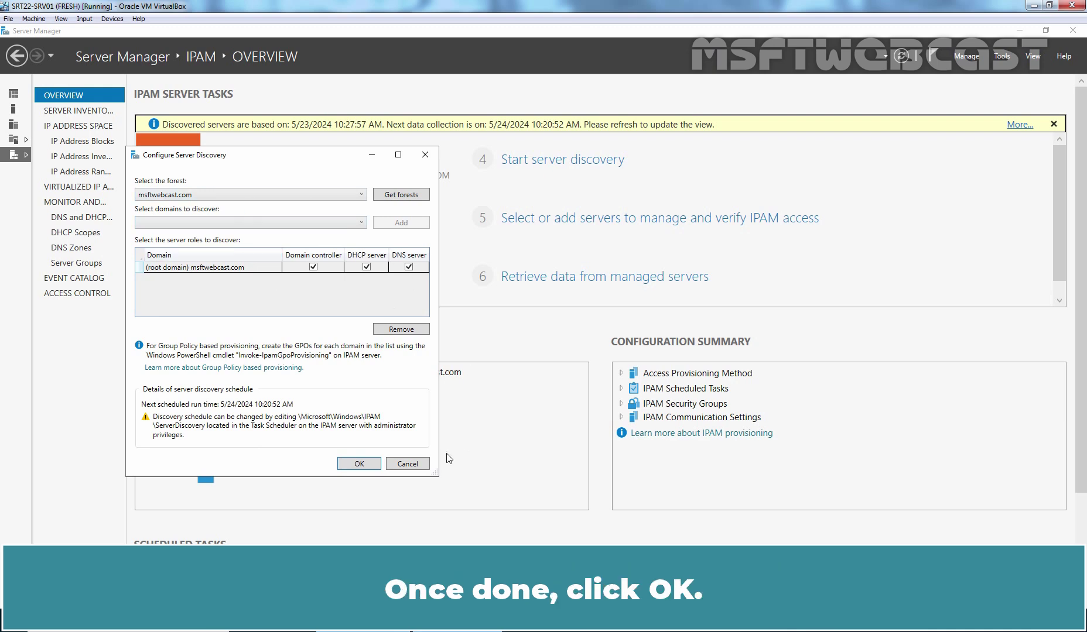
pyautogui.click(358, 465)
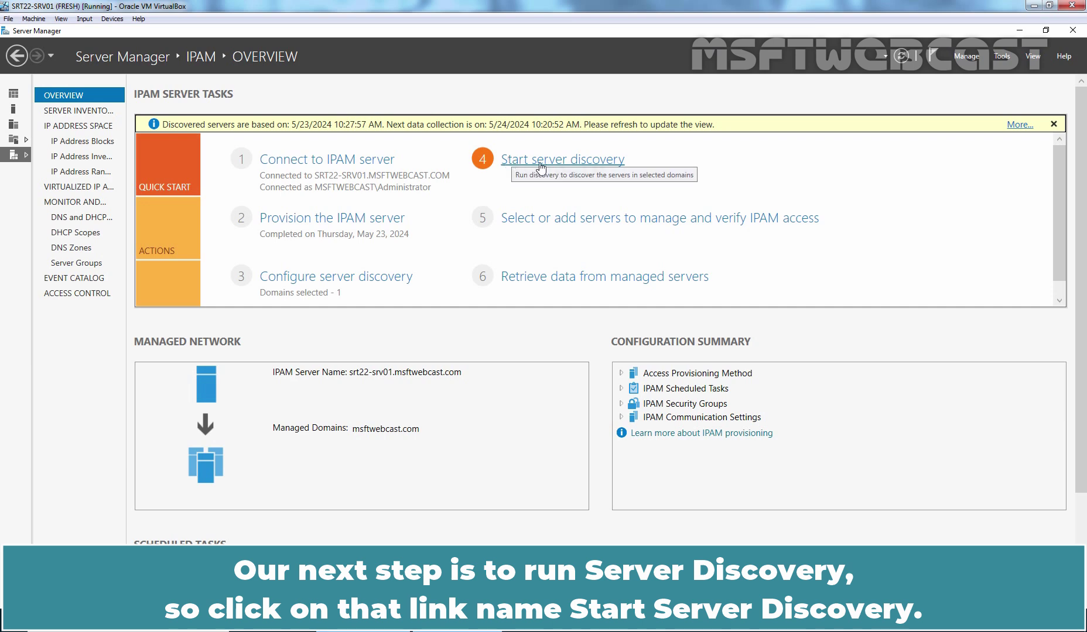
# Step: Start server discovery, review the IPAM ServerDiscovery task in full-screen task details, then close them
pyautogui.click(574, 164)
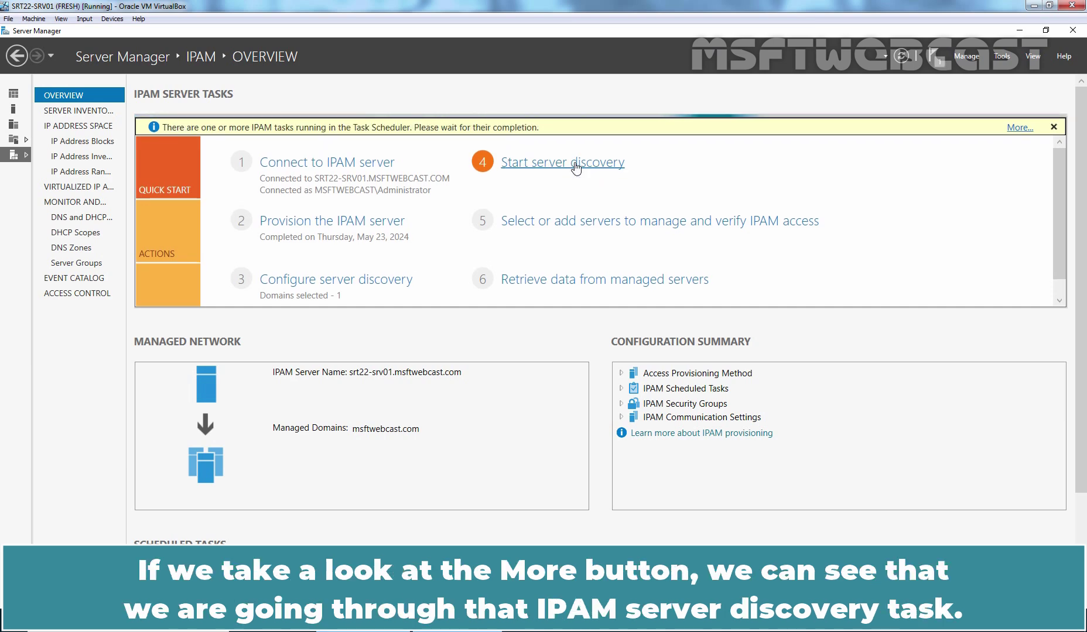
pyautogui.click(1019, 128)
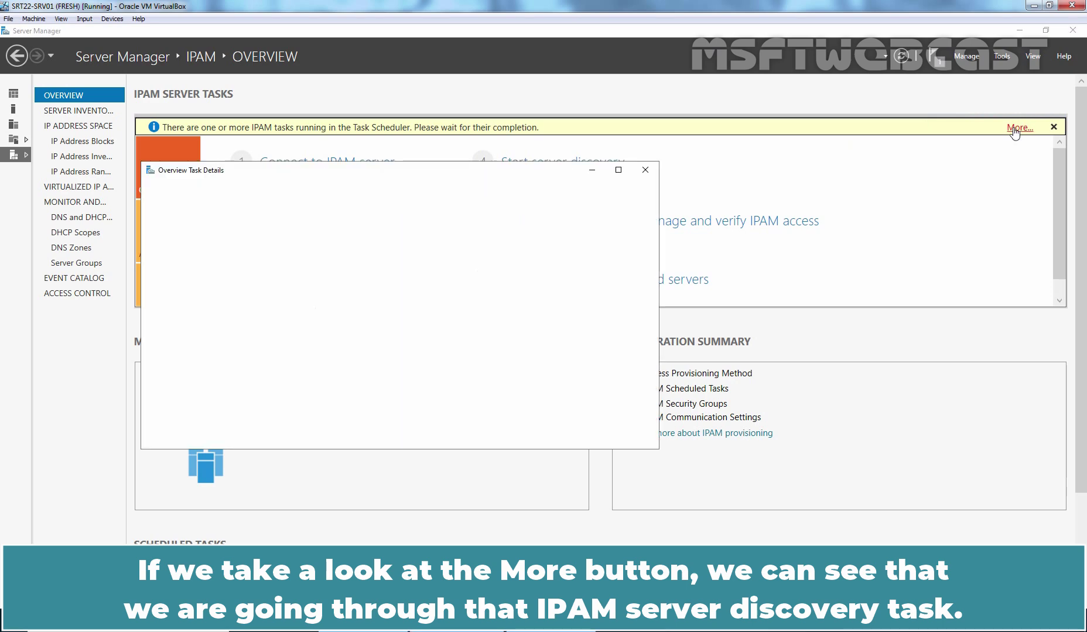
pyautogui.click(618, 171)
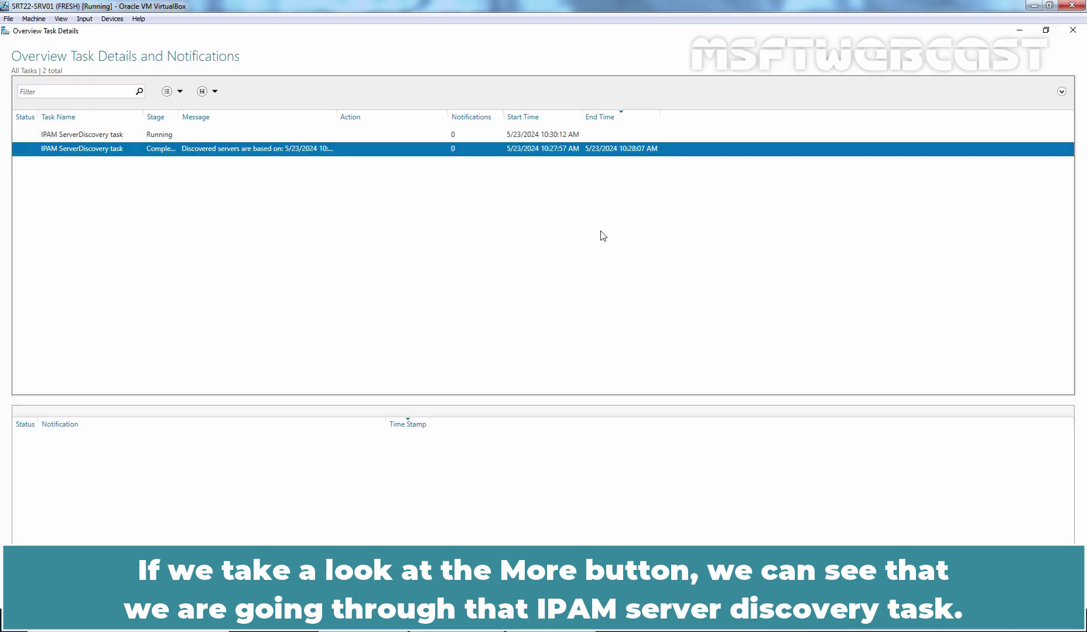
pyautogui.click(271, 135)
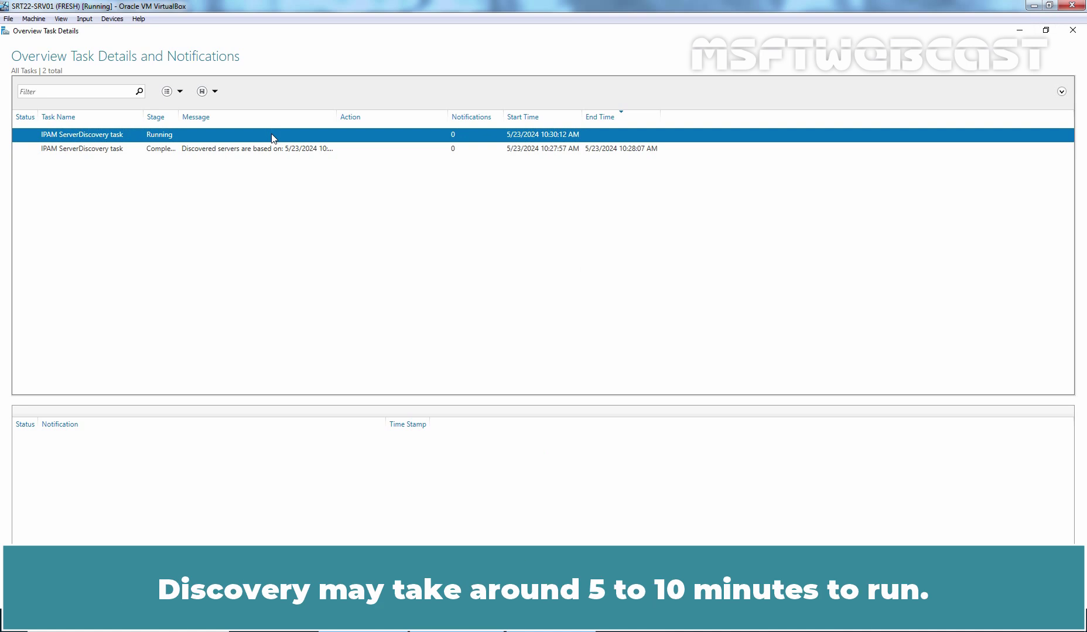
pyautogui.click(1071, 32)
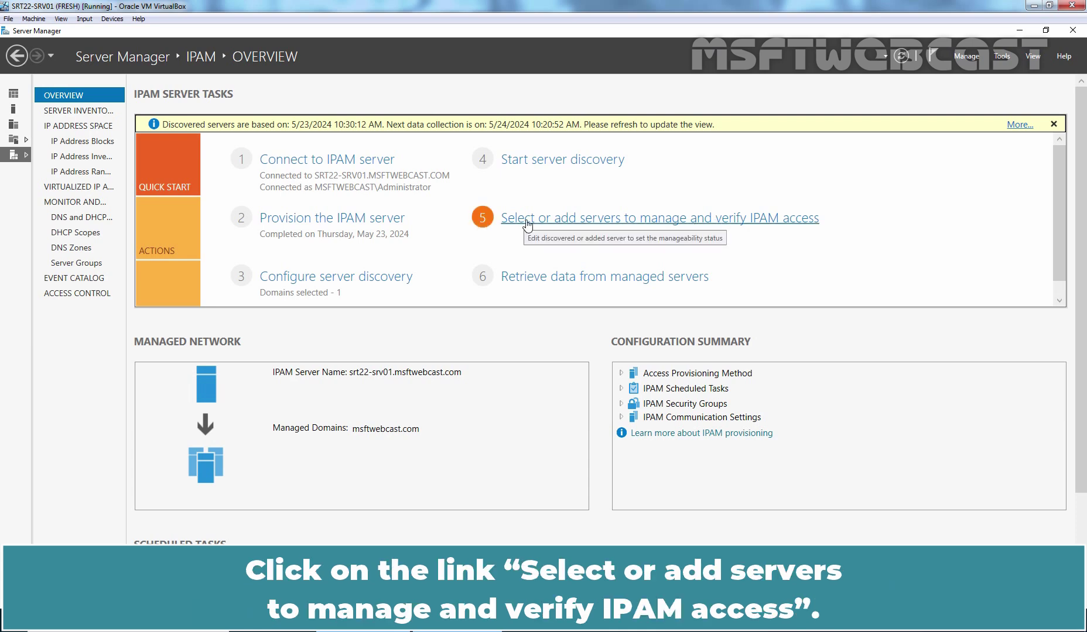
# Step: In the server inventory, set SRT22-DC02 to Managed and add DHCP server to its types
pyautogui.click(613, 220)
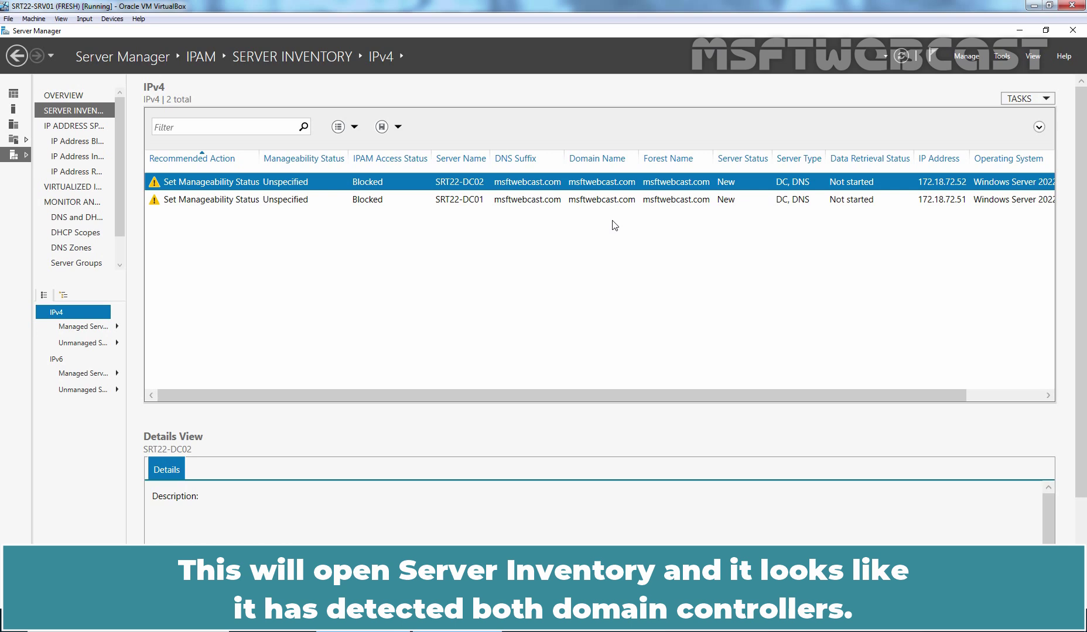
pyautogui.rightClick(467, 186)
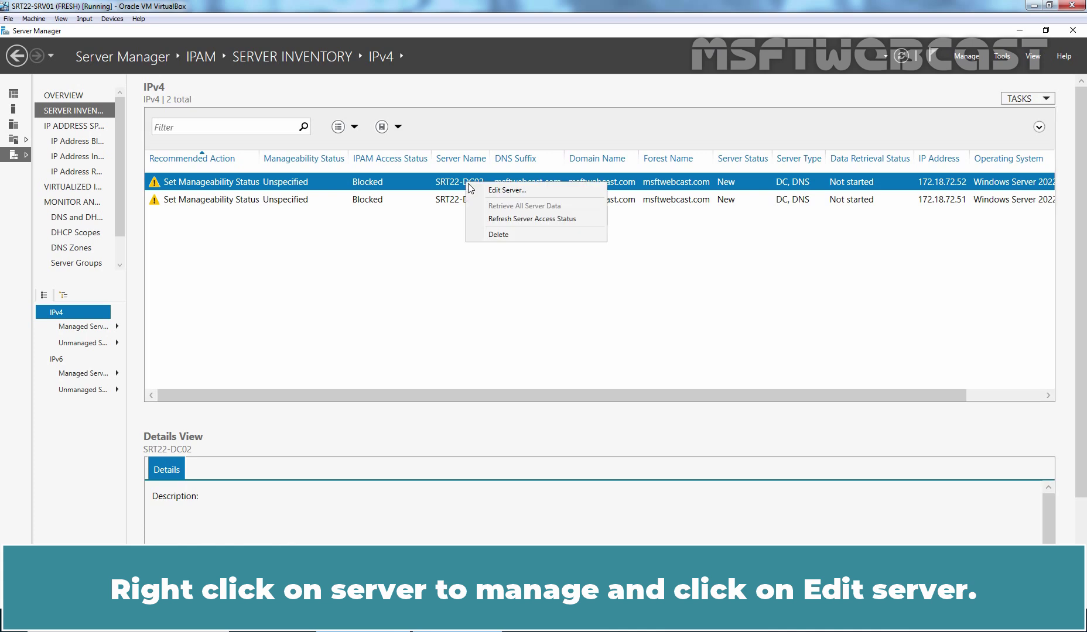
pyautogui.click(512, 190)
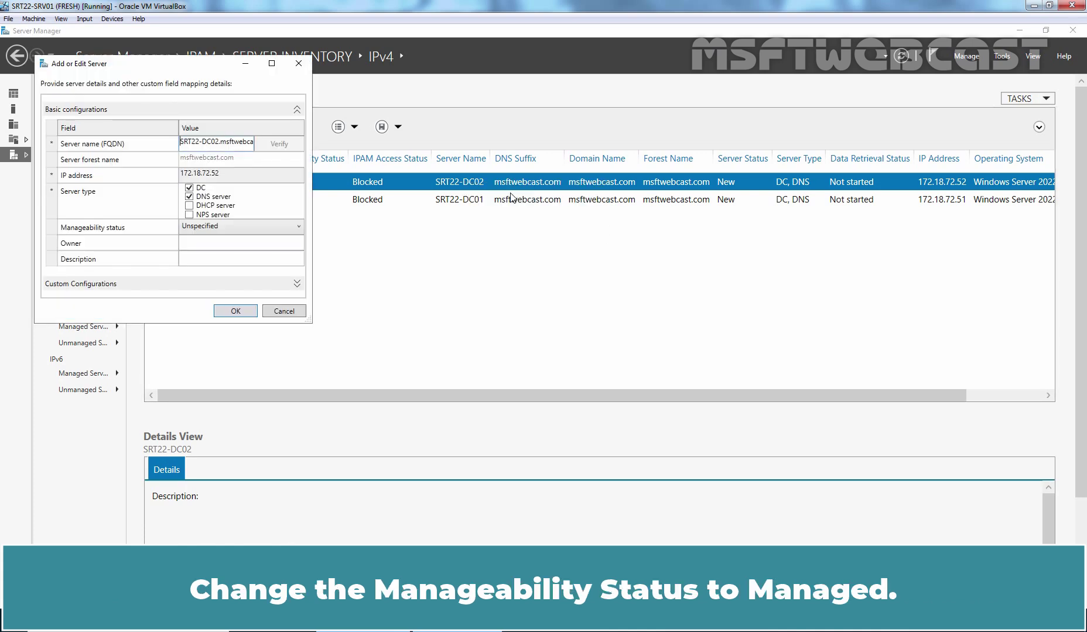
pyautogui.click(218, 225)
pyautogui.click(214, 263)
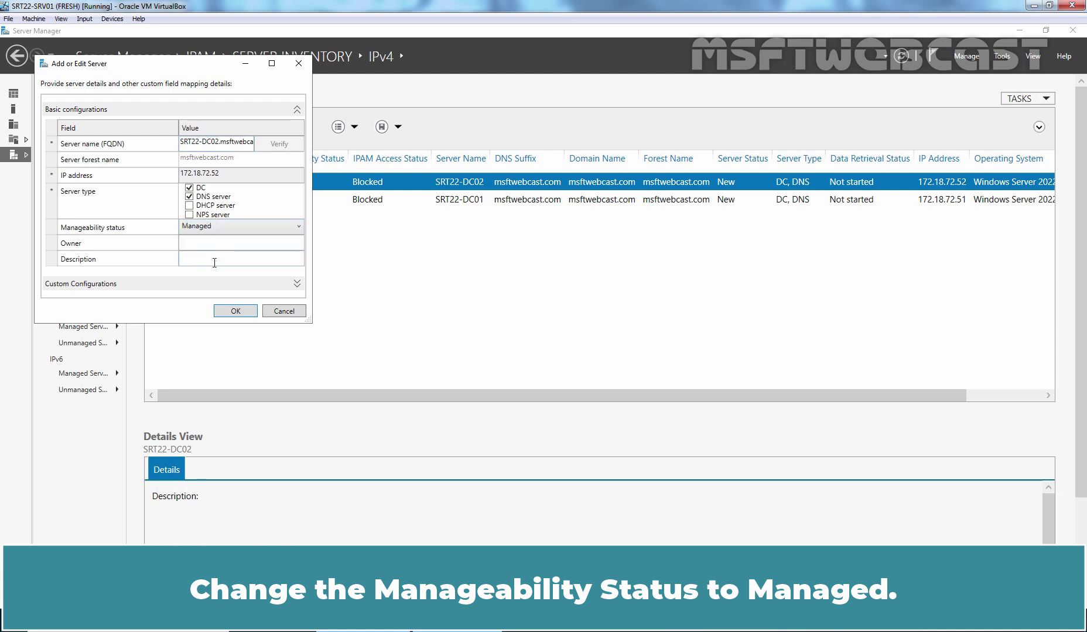
pyautogui.click(189, 205)
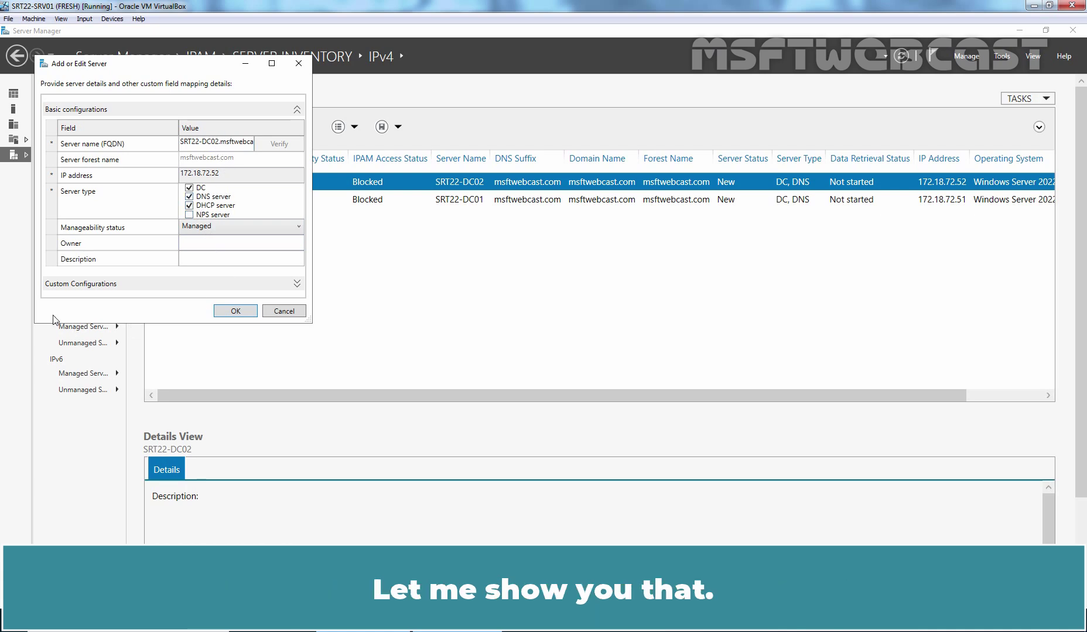
pyautogui.hotkey('alt', 'Tab')
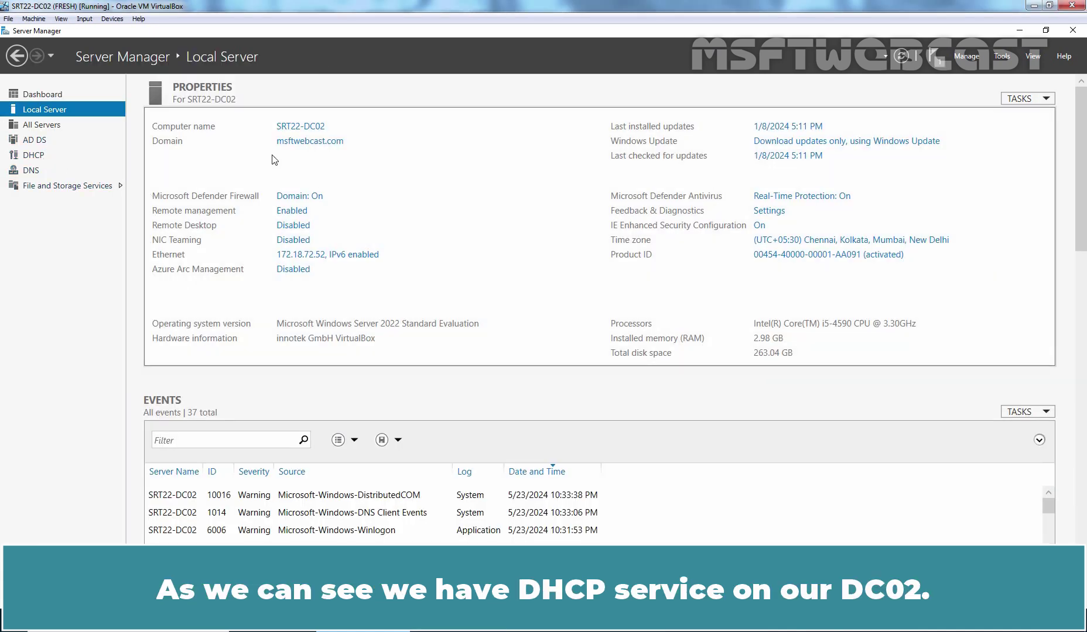
pyautogui.hotkey('alt', 'Tab')
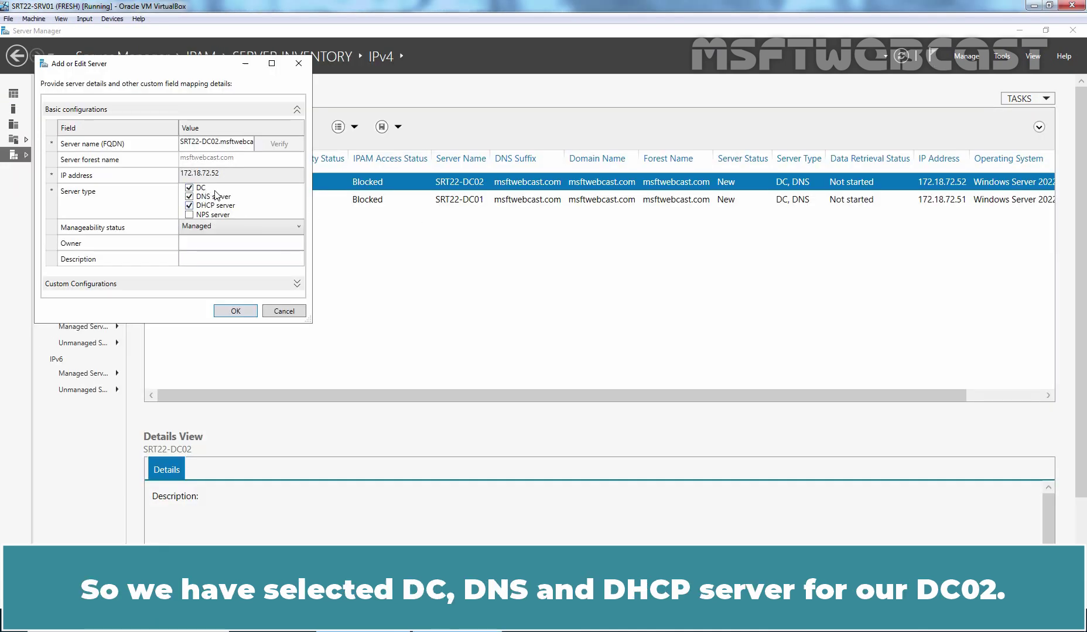
pyautogui.click(235, 311)
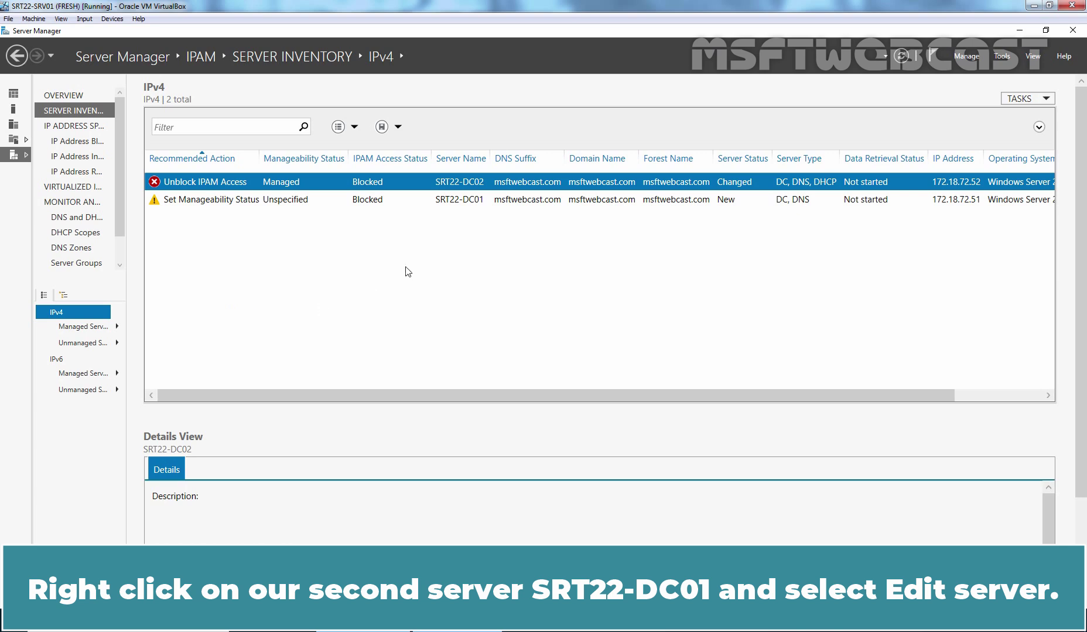
# Step: Edit server SRT22-DC01 and change its manageability status to Managed
pyautogui.rightClick(453, 203)
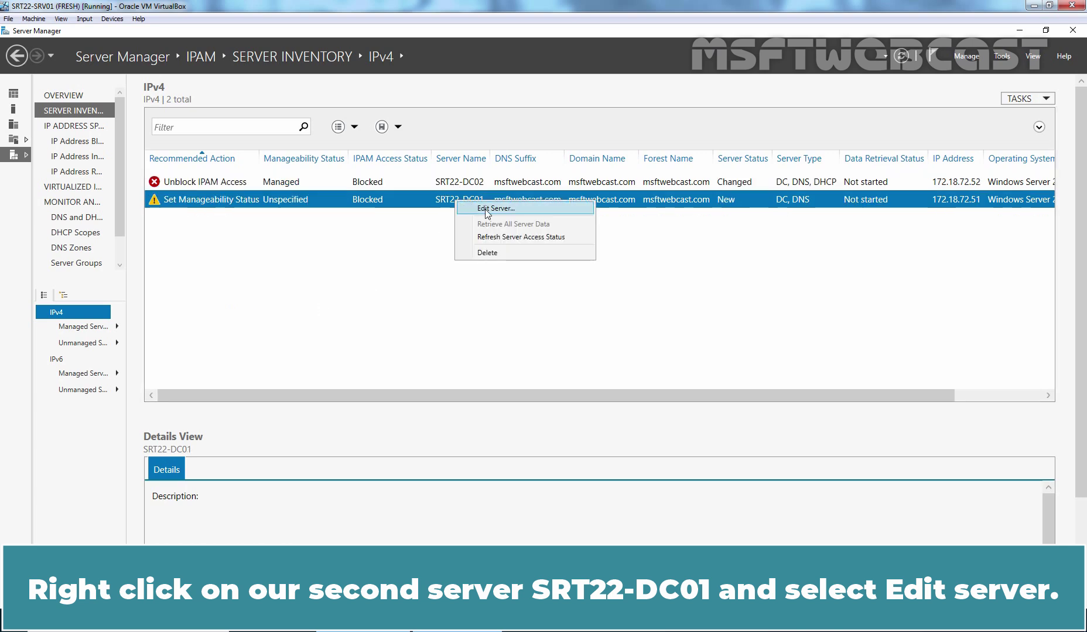
pyautogui.click(484, 209)
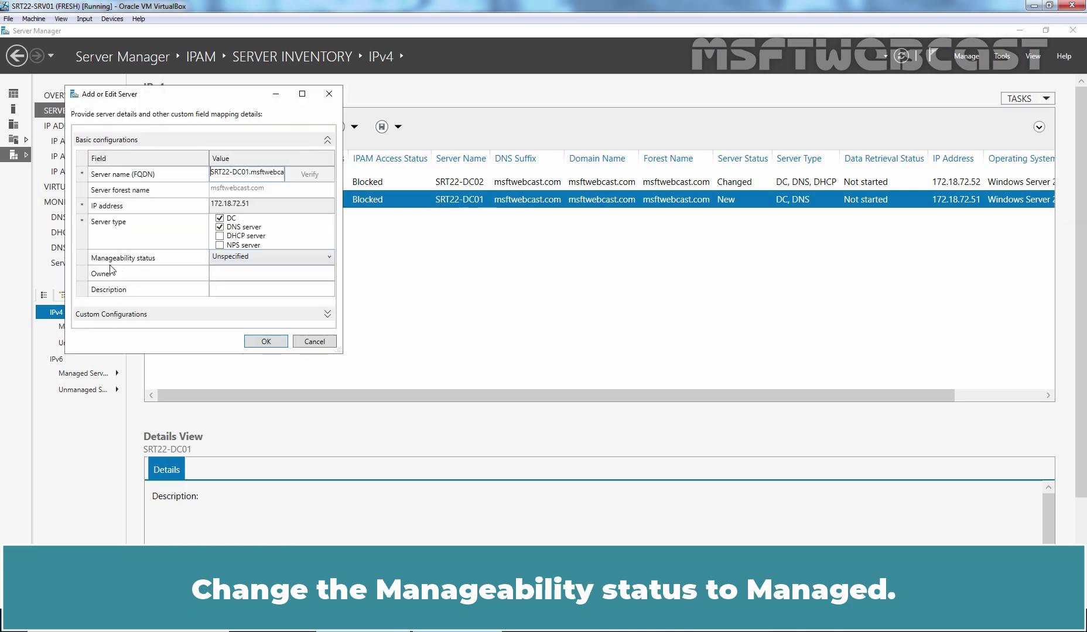
pyautogui.click(237, 258)
pyautogui.click(231, 296)
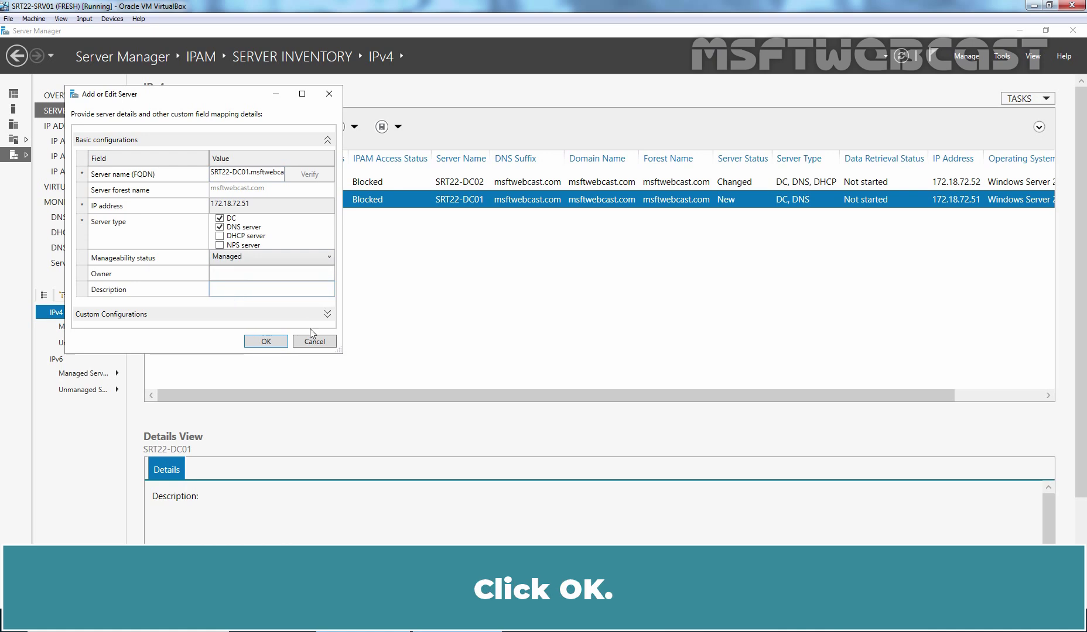
pyautogui.click(267, 342)
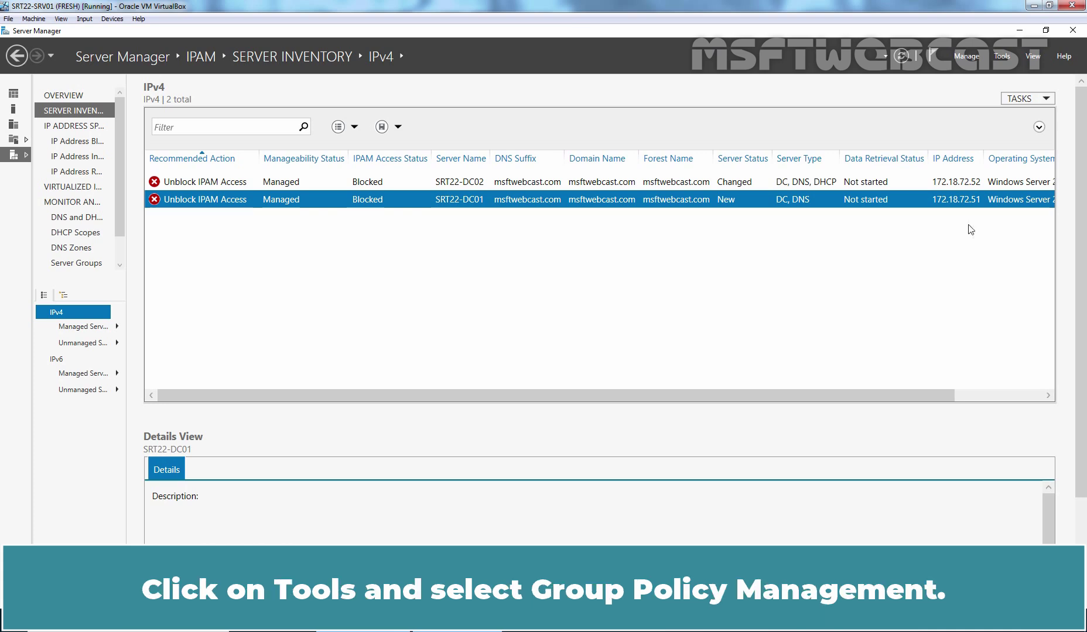
# Step: Launch Group Policy Management and review security filtering of the IPAM_DHCP and IPAM_DC_NPS policies
pyautogui.click(1001, 58)
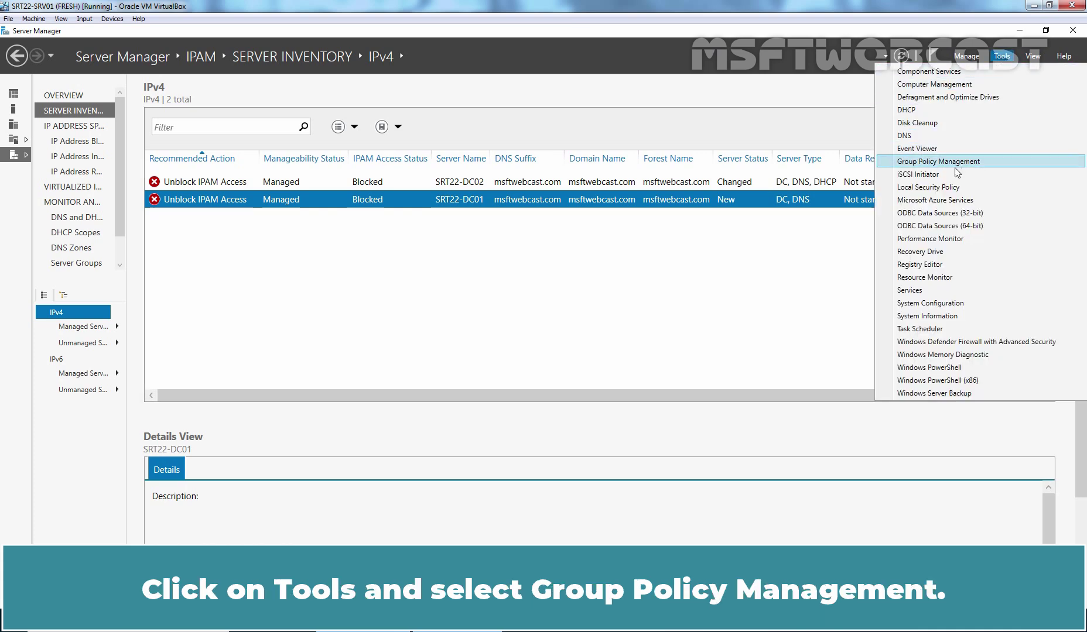
pyautogui.click(934, 161)
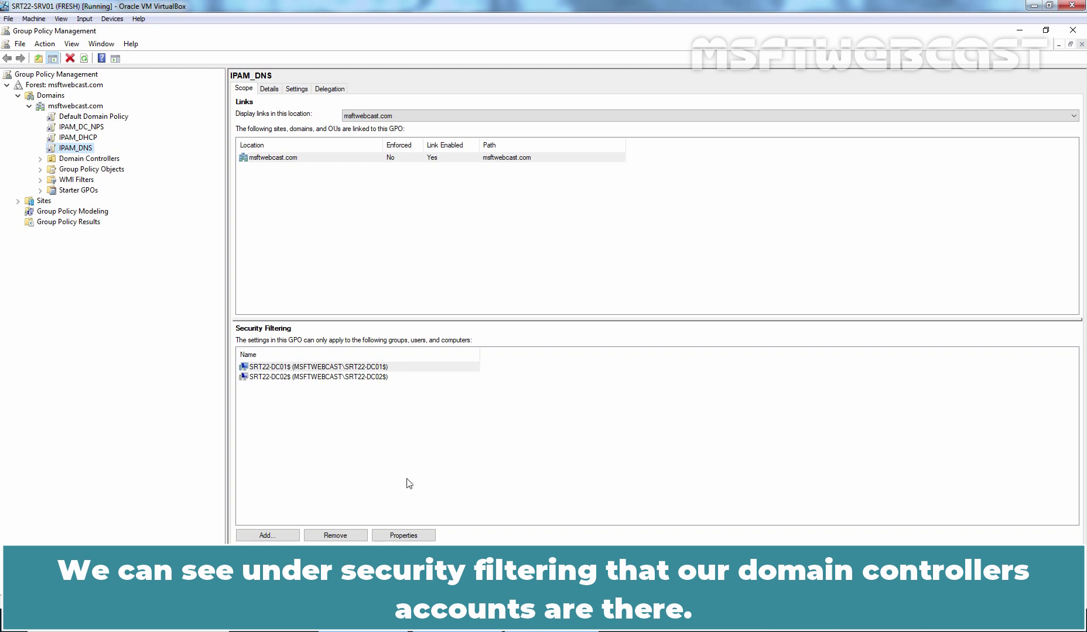
pyautogui.click(72, 138)
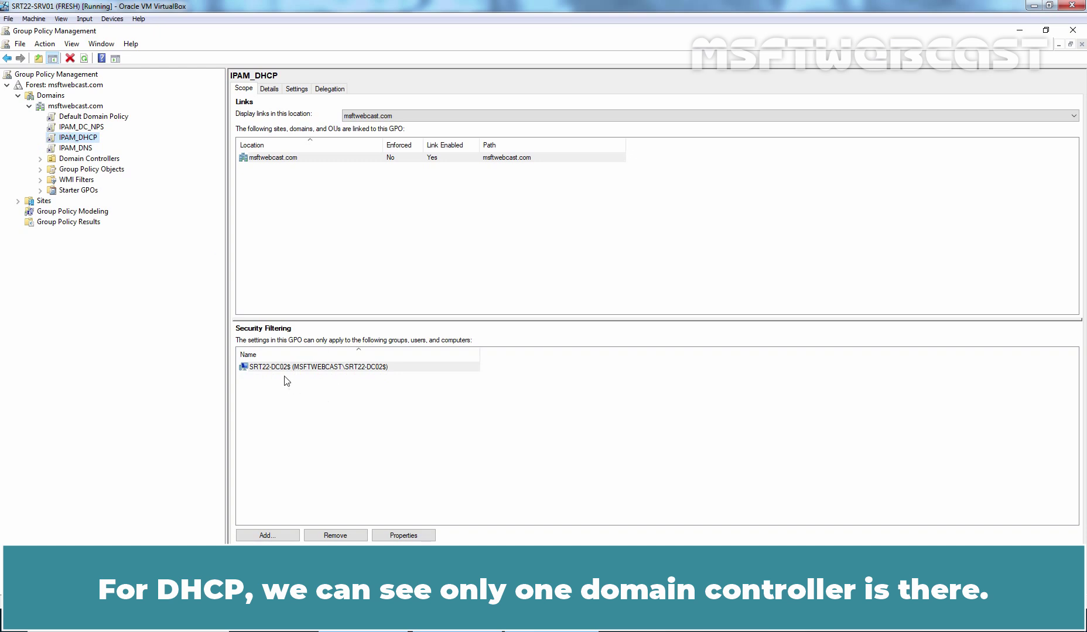
pyautogui.click(83, 128)
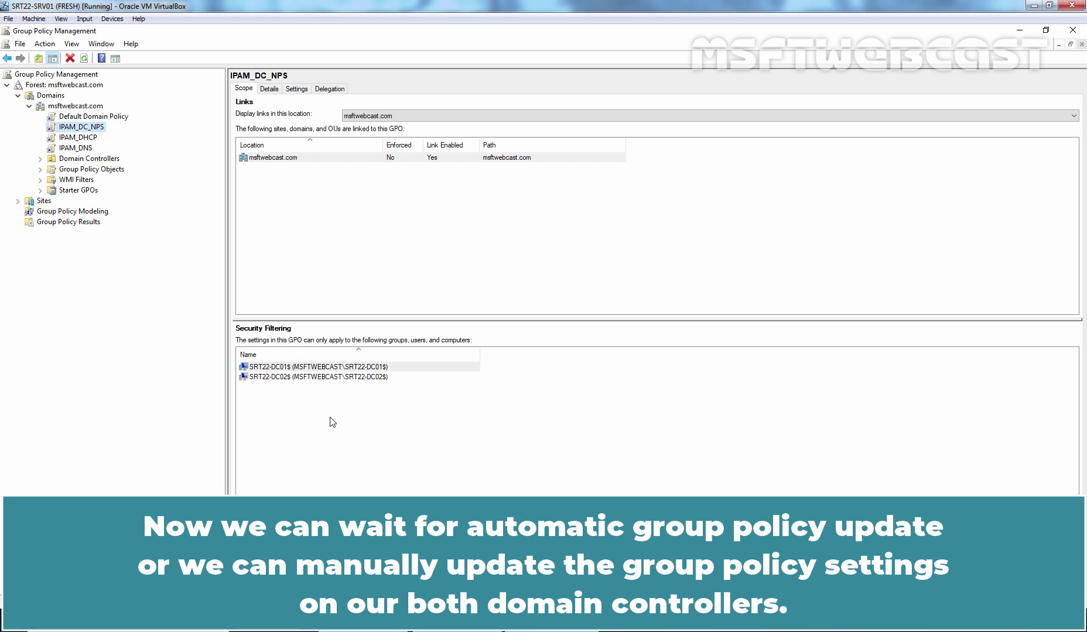
# Step: Clear the PowerShell screen and start an Enter-PSSession remote session to SRT22-dc01
pyautogui.hotkey('alt', 'Tab')
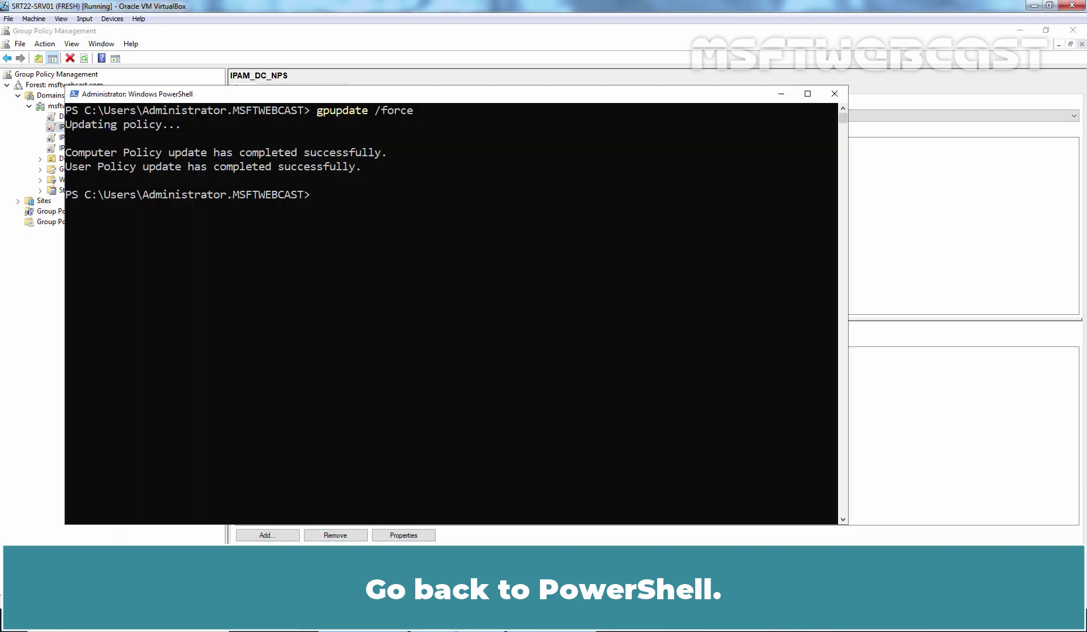
pyautogui.write('cls')
pyautogui.press('Return')
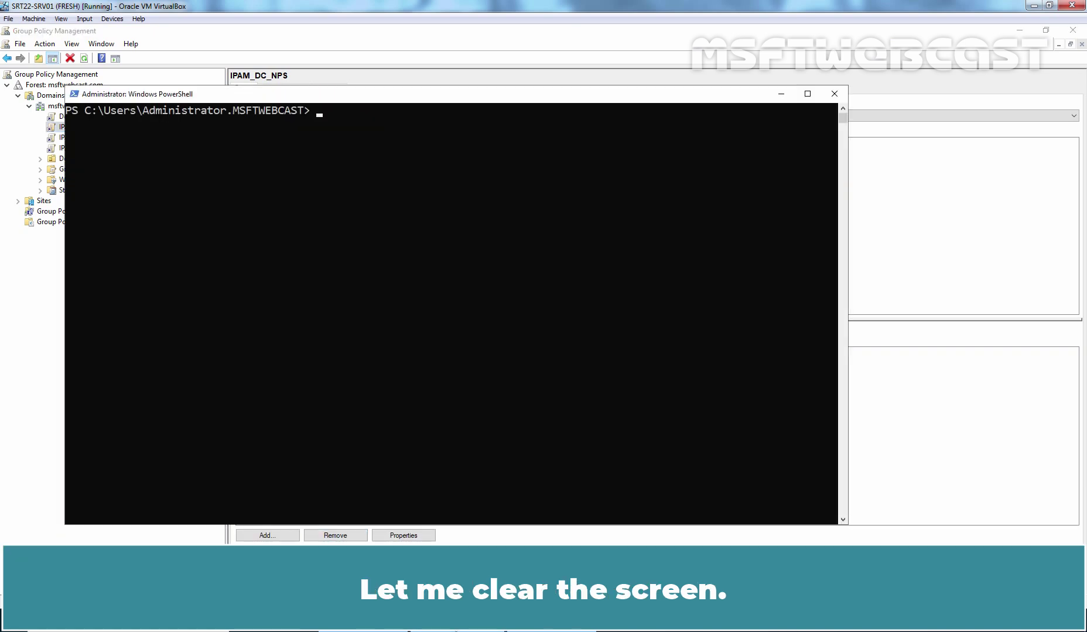
pyautogui.write('enter')
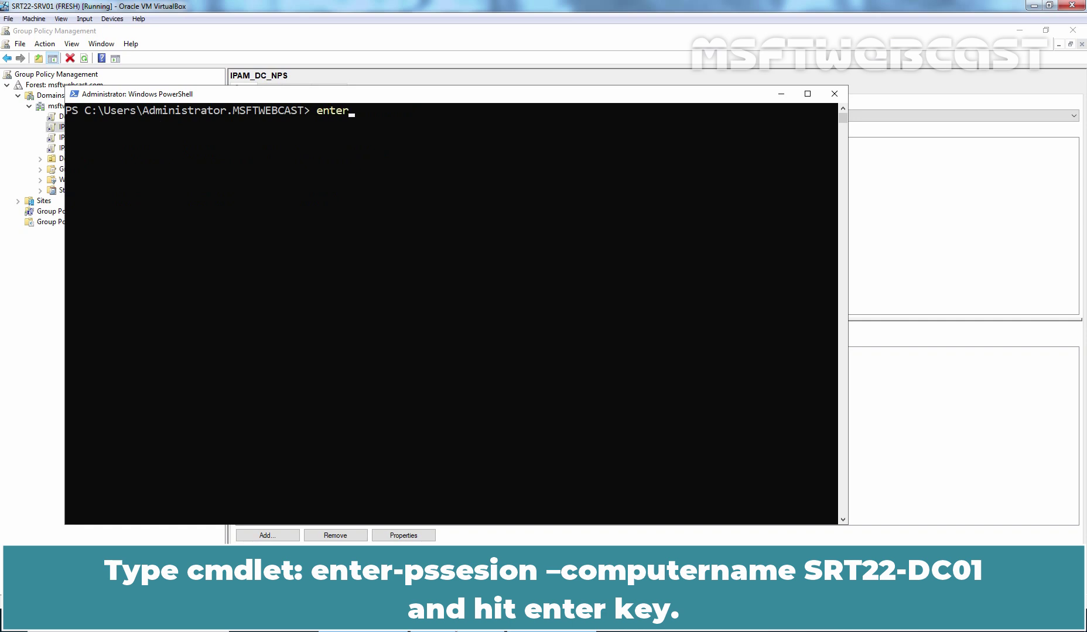
pyautogui.write('-pss')
pyautogui.press('Tab')
pyautogui.write('-co')
pyautogui.press('Tab')
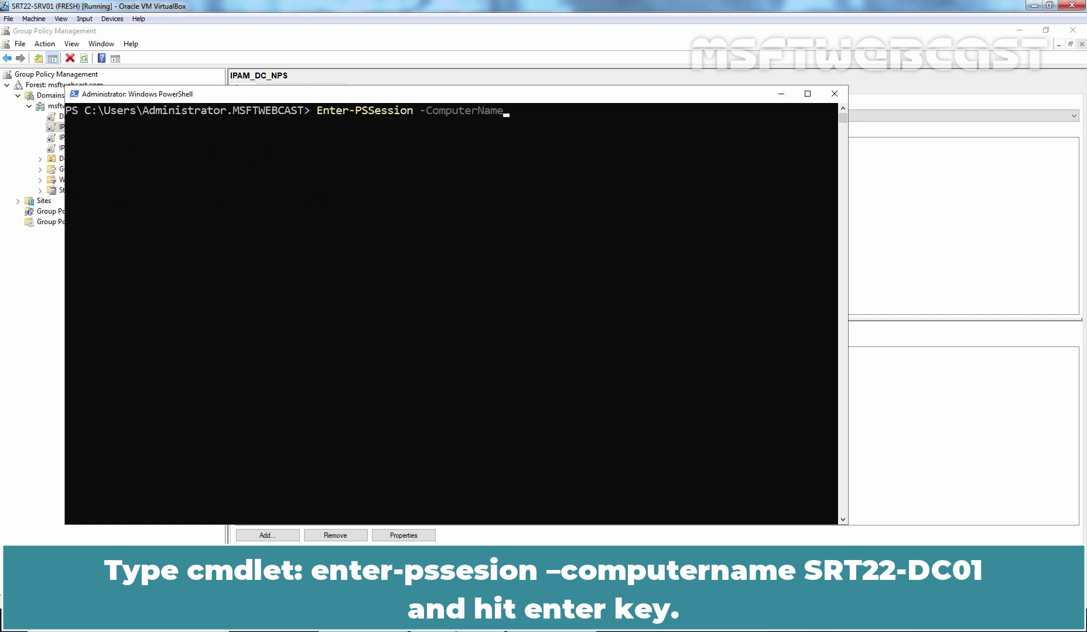
pyautogui.write('SRT22-dc01')
pyautogui.press('Return')
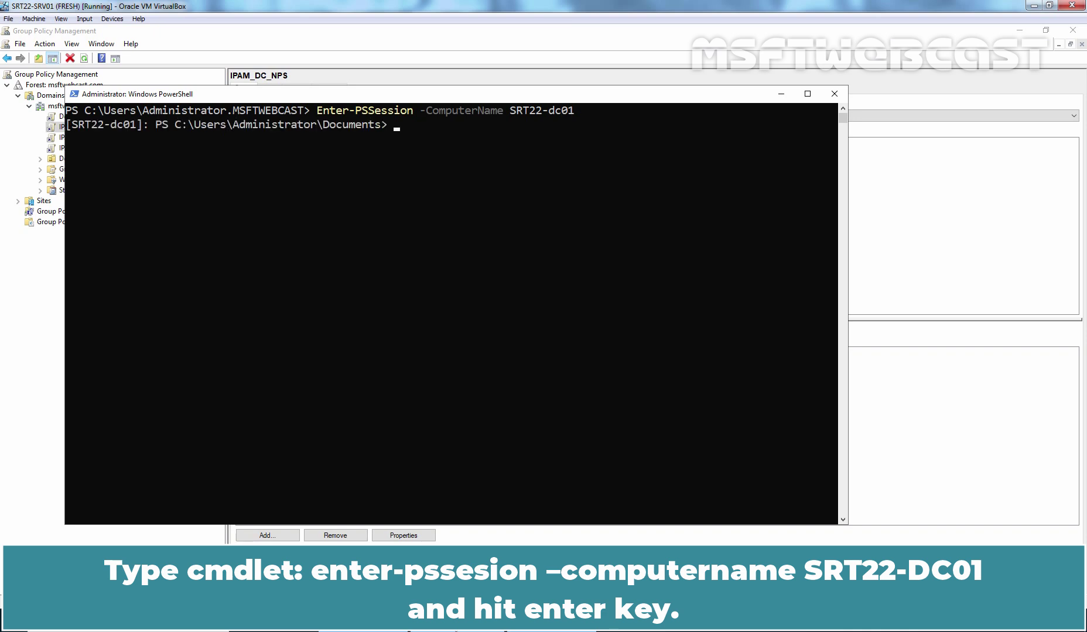
# Step: Run gpupdate /force on SRT22-dc01, then exit the remote session
pyautogui.write('gpupdate')
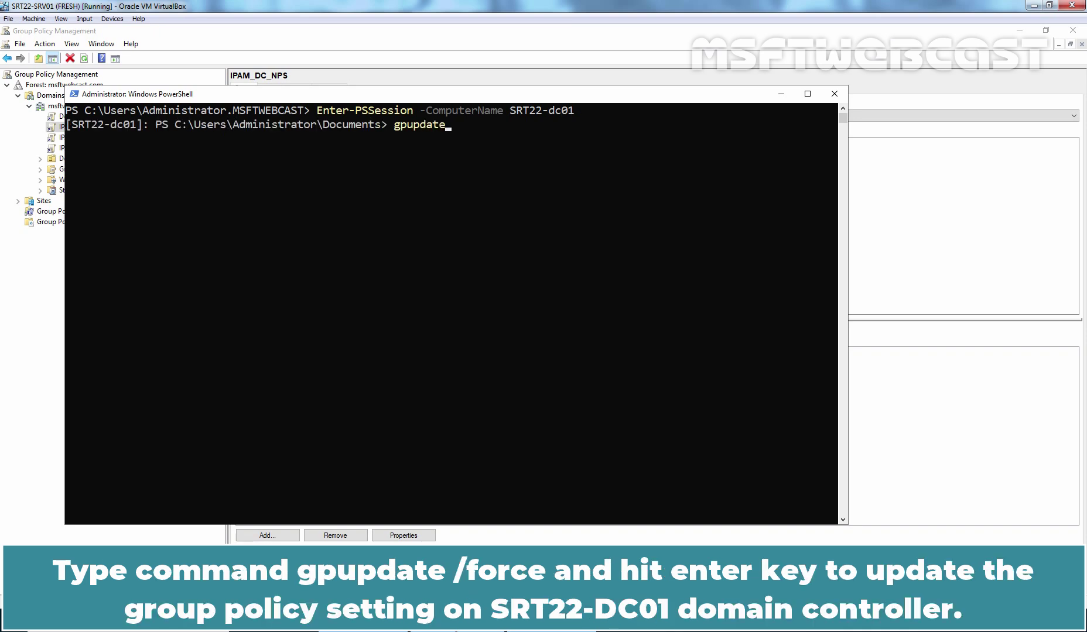
pyautogui.write(' /force')
pyautogui.press('Return')
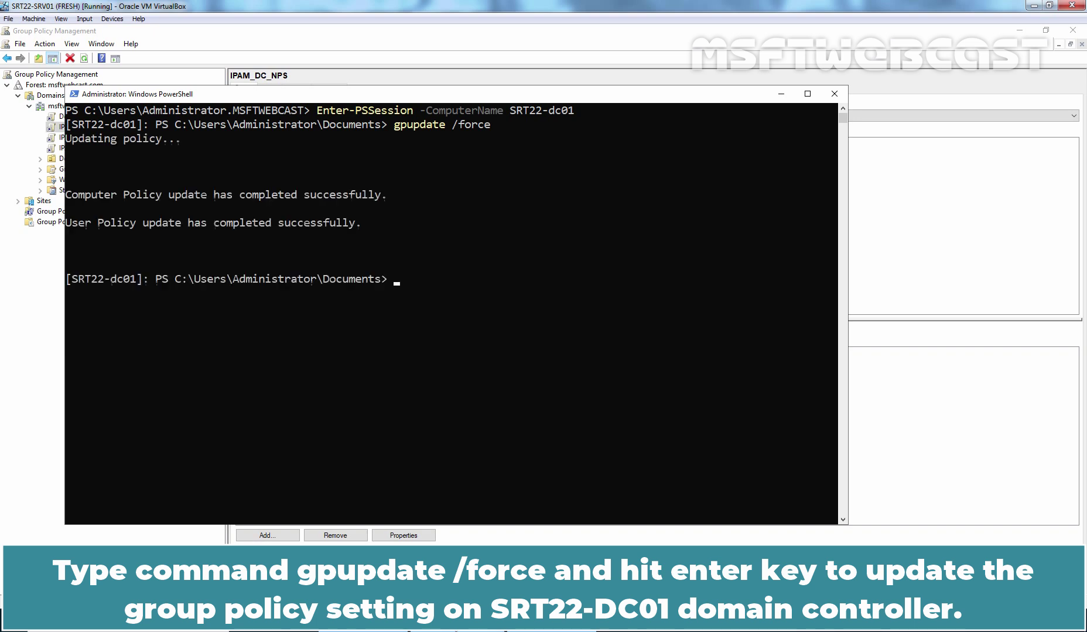
pyautogui.write('exit')
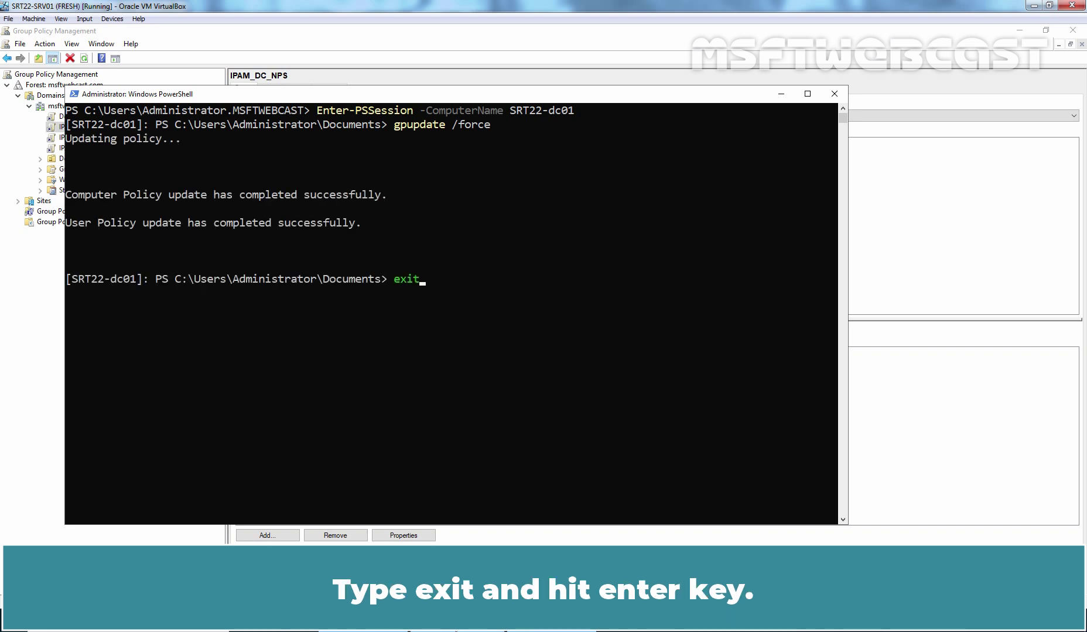
pyautogui.press('Return')
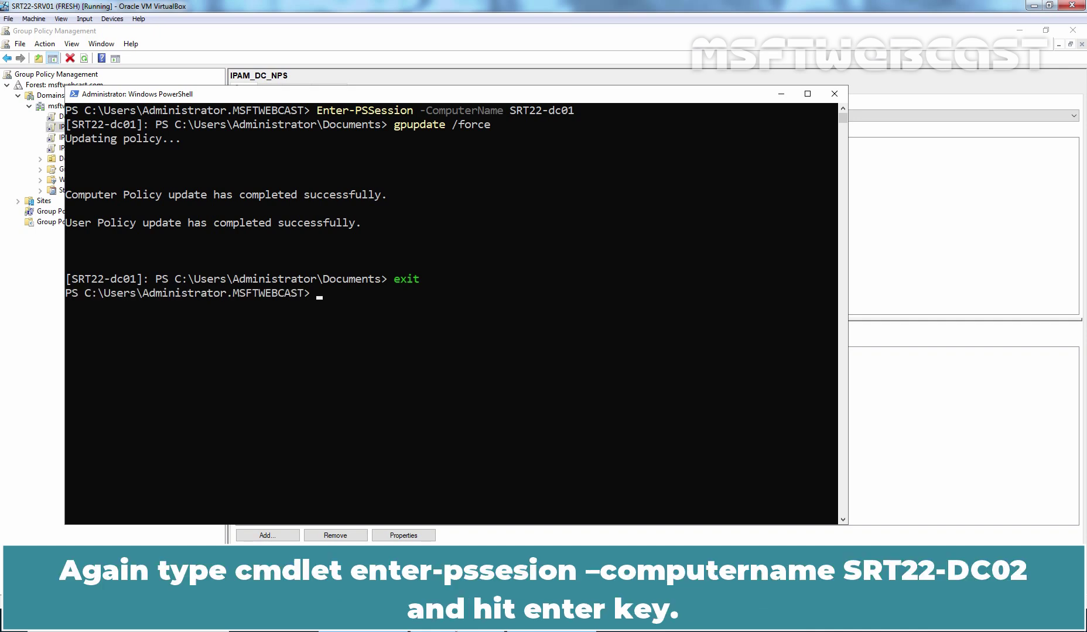
# Step: Reuse the Enter-PSSession command to connect remotely to SRT22-dc02
pyautogui.press('Up')
pyautogui.press('Up')
pyautogui.press('Up')
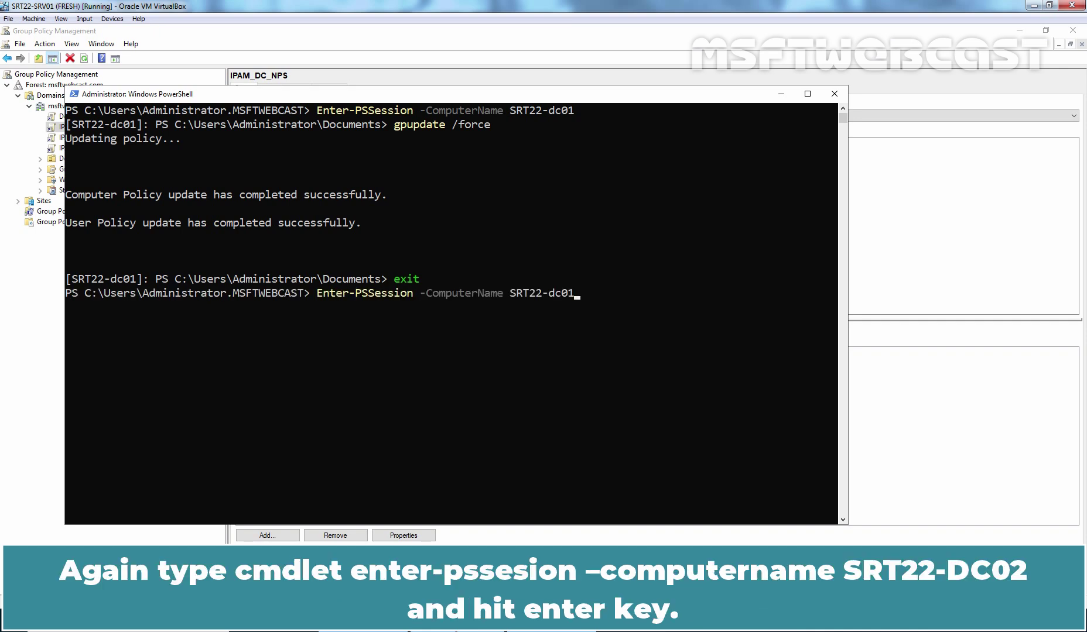
pyautogui.press('BackSpace')
pyautogui.write('2')
pyautogui.press('Return')
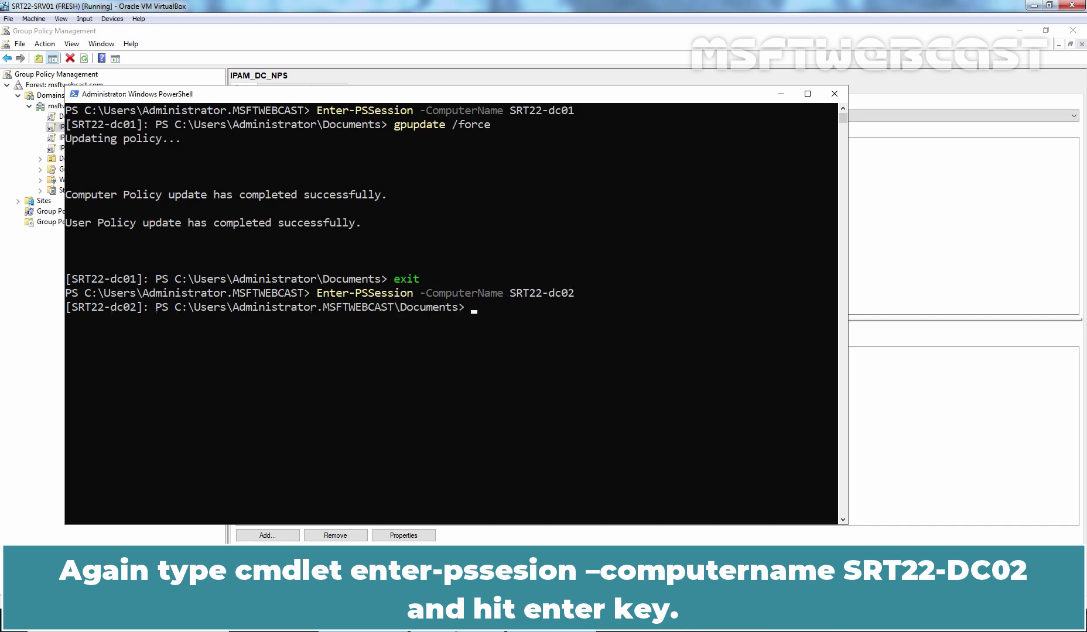
# Step: Rerun gpupdate /force on SRT22-dc02 and exit back to the local prompt
pyautogui.press('Up')
pyautogui.press('Up')
pyautogui.press('Up')
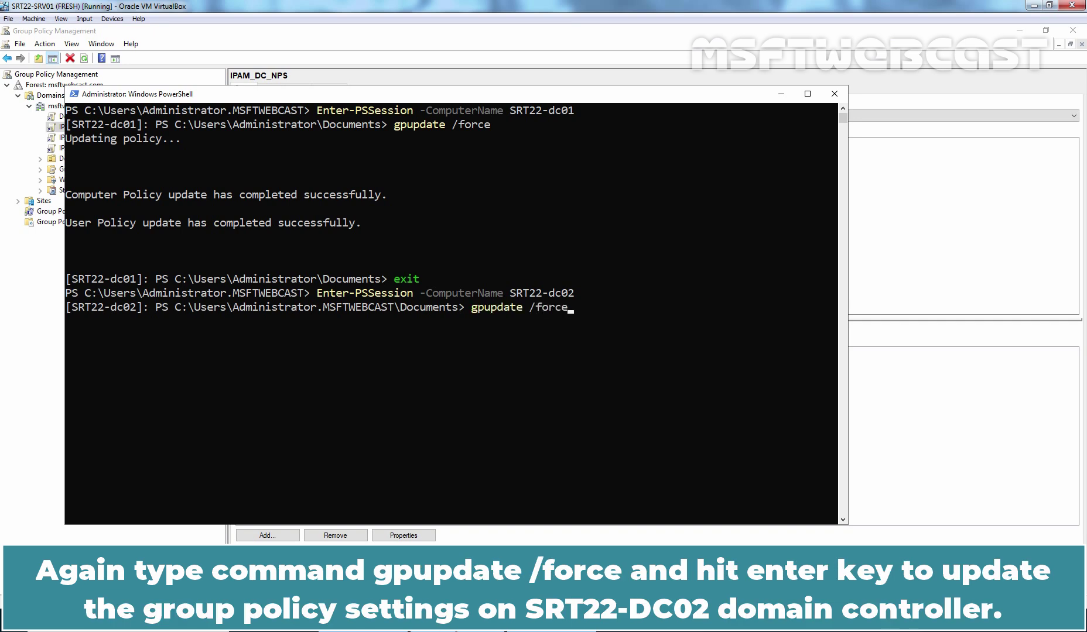
pyautogui.press('Return')
pyautogui.write('exit')
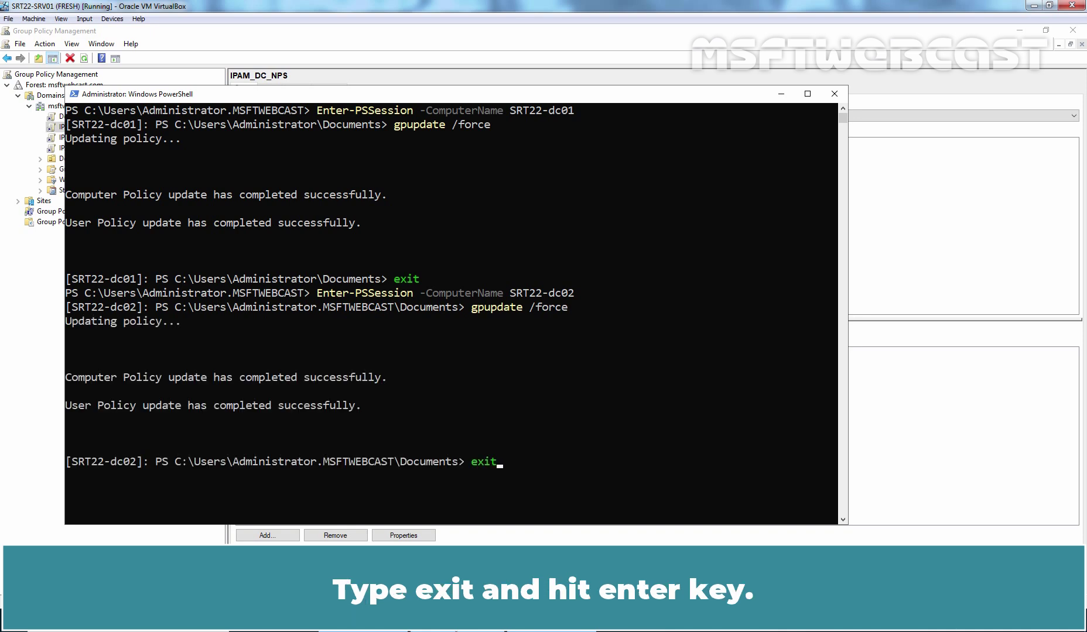
pyautogui.press('Return')
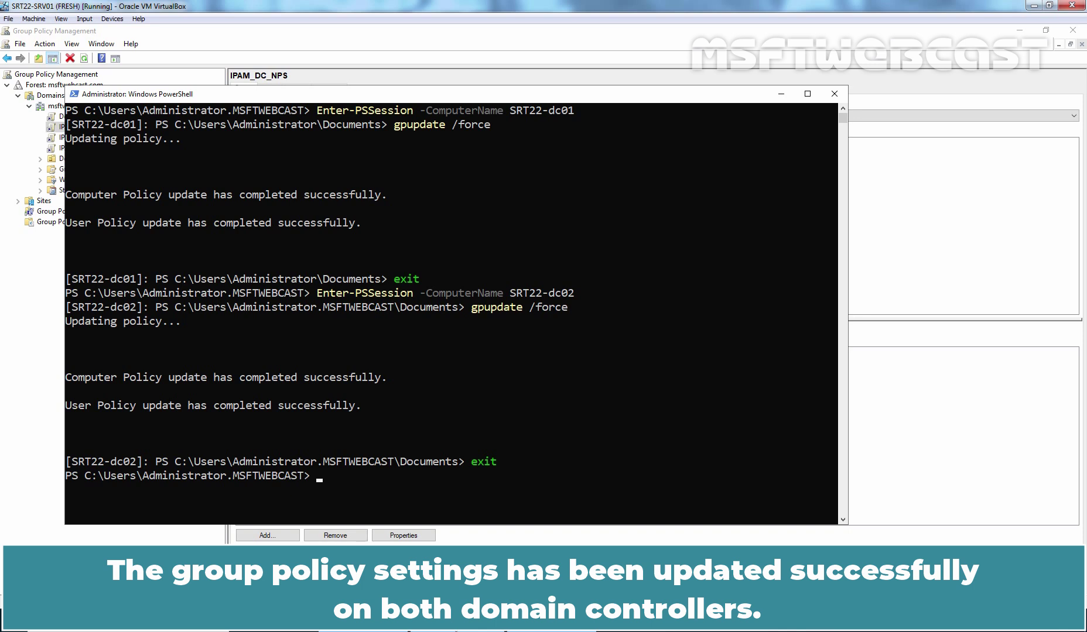
# Step: Refresh Server Access Status for SRT22-DC01 and SRT22-DC02, then reload the IPv4 server inventory
pyautogui.hotkey('alt', 'Tab')
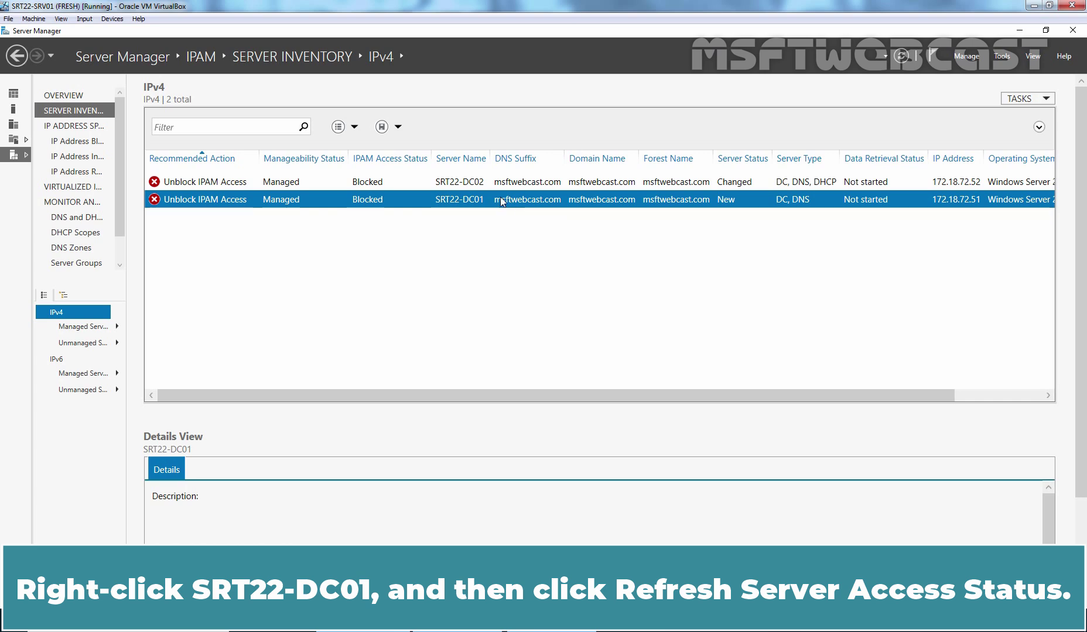
pyautogui.rightClick(475, 202)
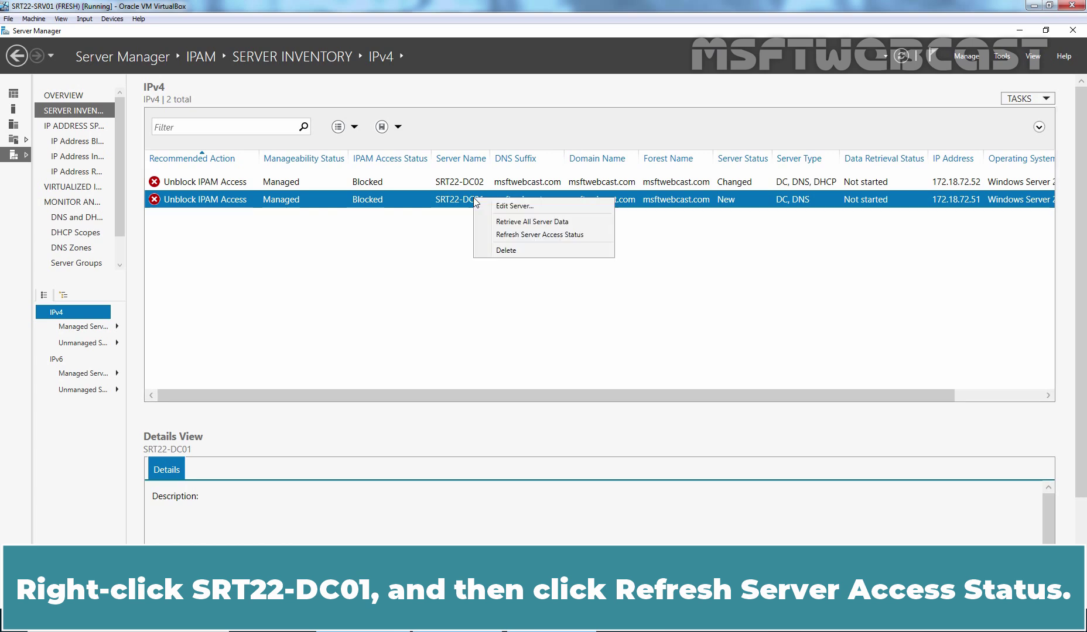
pyautogui.click(559, 235)
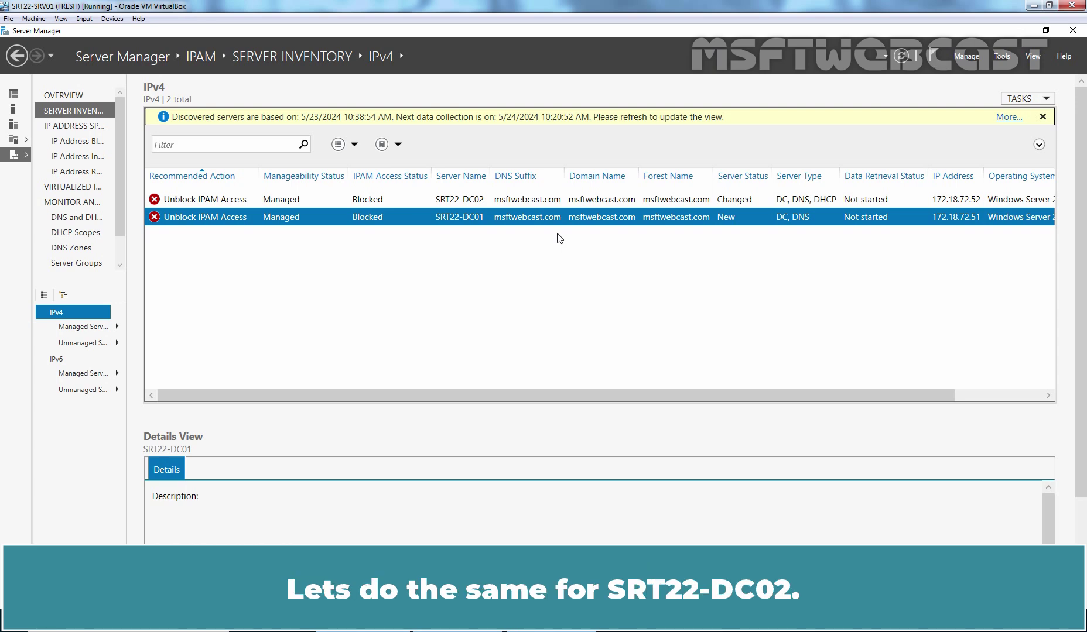
pyautogui.rightClick(477, 200)
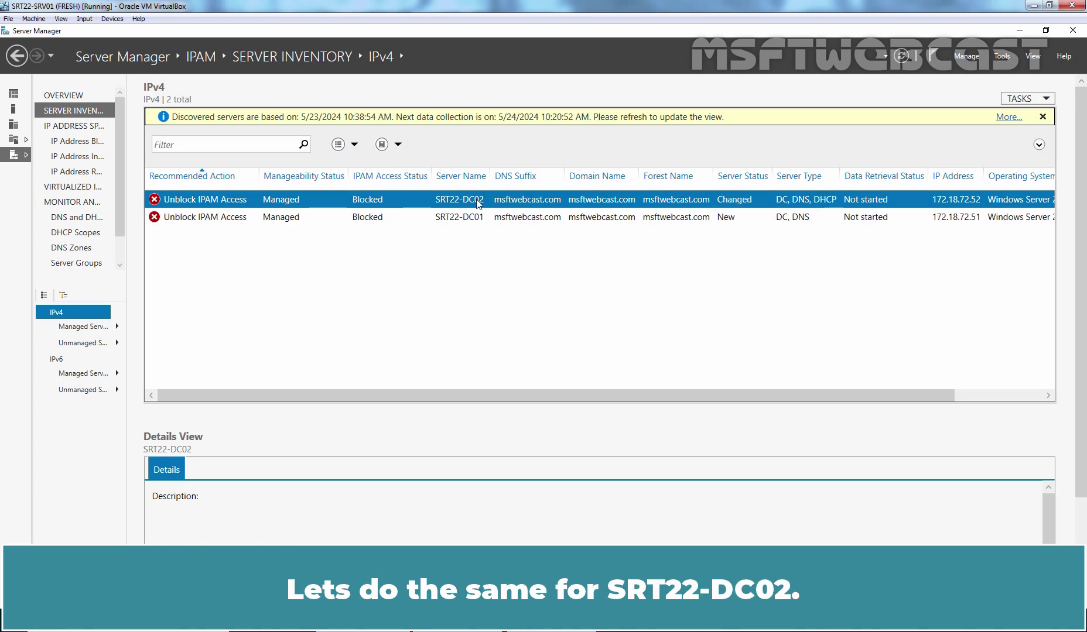
pyautogui.click(511, 237)
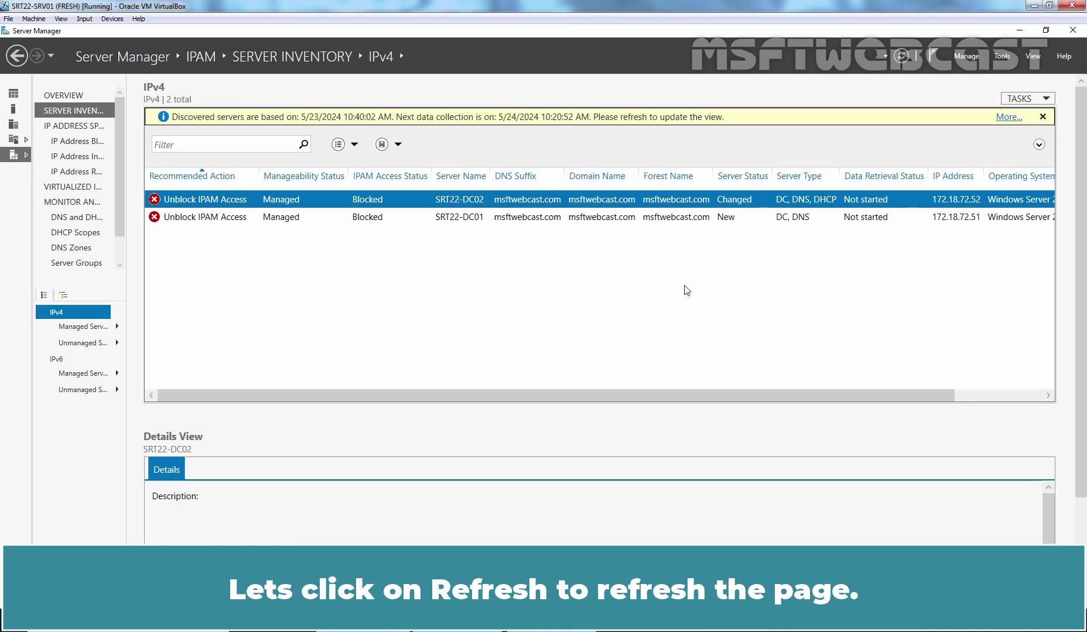
pyautogui.click(902, 56)
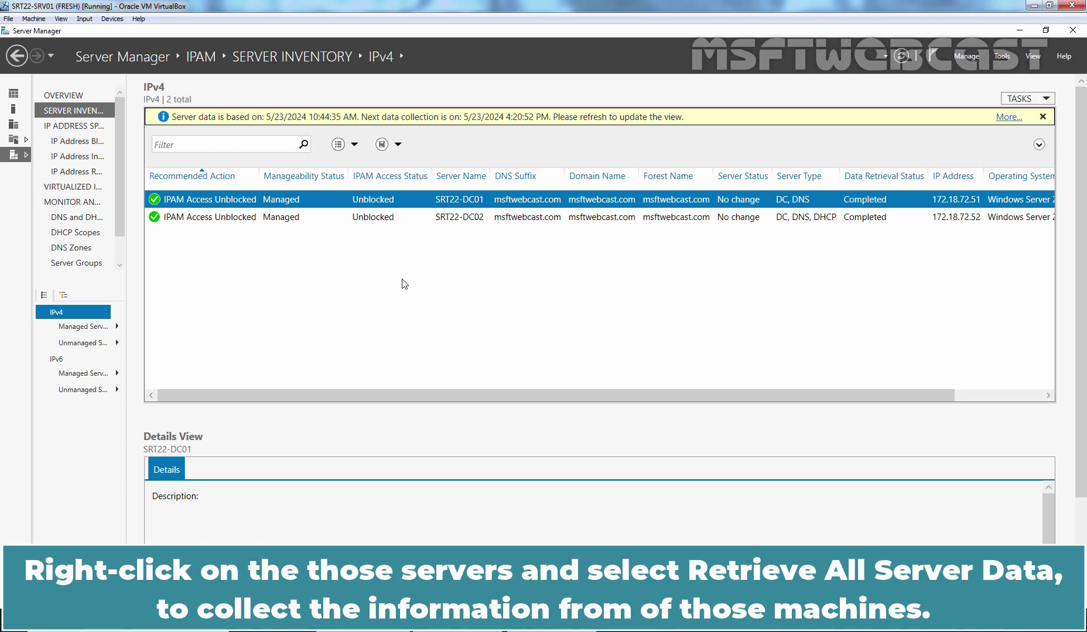
# Step: Retrieve all server data from SRT22-DC01 and SRT22-DC02
pyautogui.rightClick(479, 199)
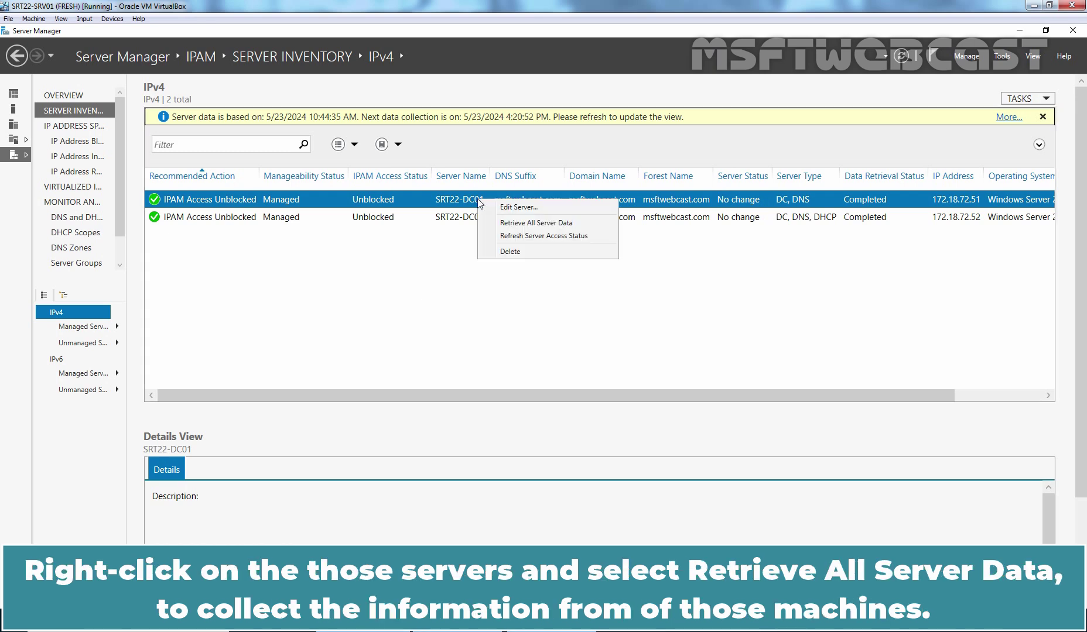
pyautogui.click(506, 223)
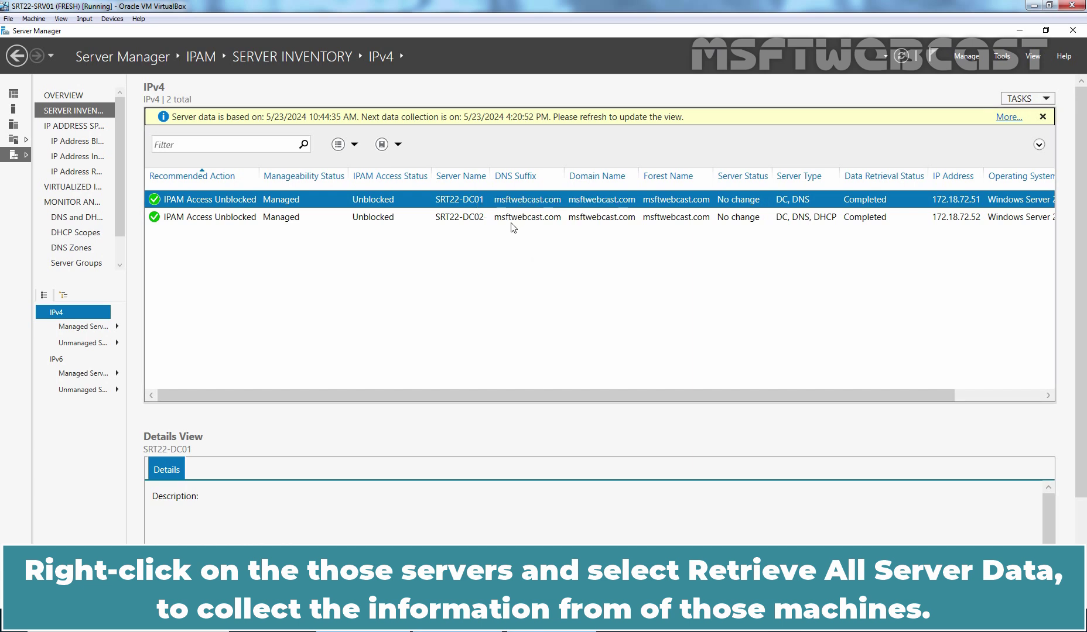
pyautogui.click(469, 224)
pyautogui.rightClick(467, 222)
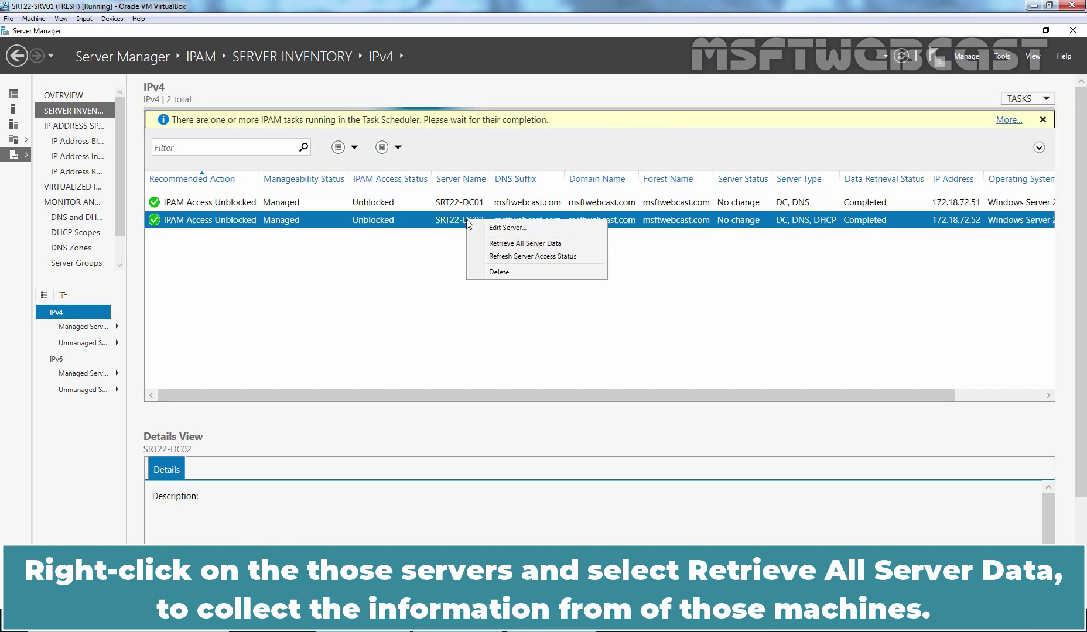
pyautogui.click(497, 245)
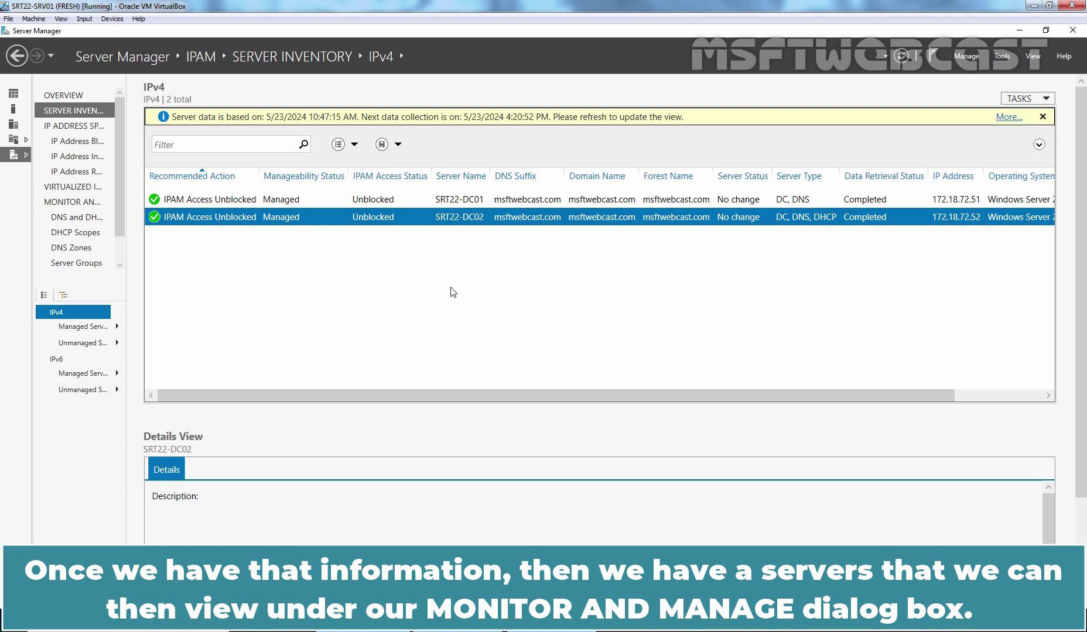
# Step: Widen the navigation pane, reload the IPv4 inventory and dismiss the data-collection notice
pyautogui.moveTo(126, 247); pyautogui.dragTo(186, 246)
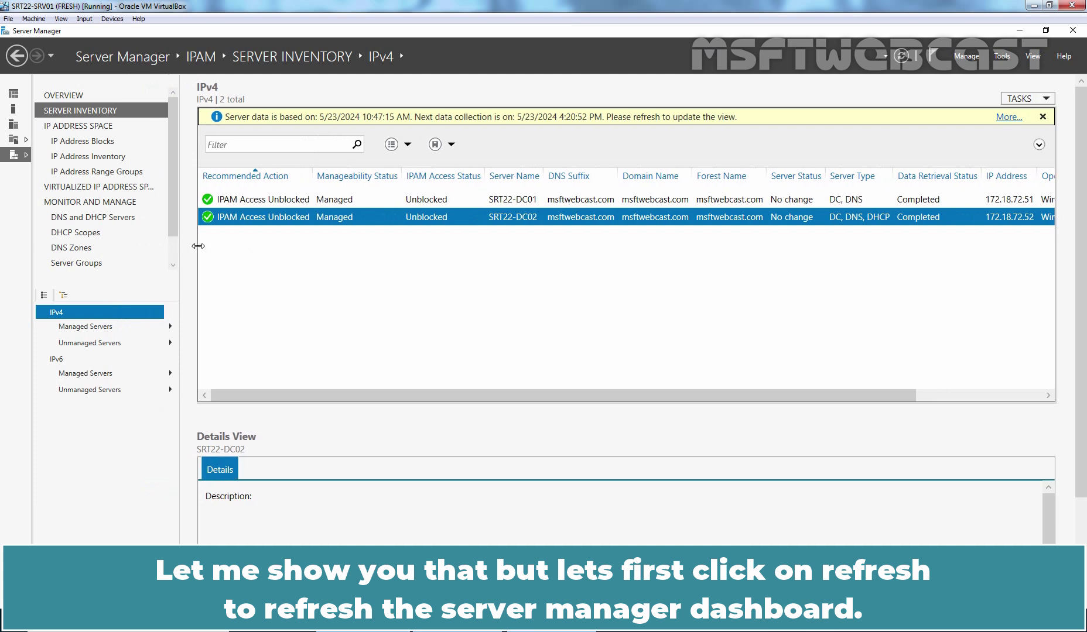
pyautogui.click(901, 57)
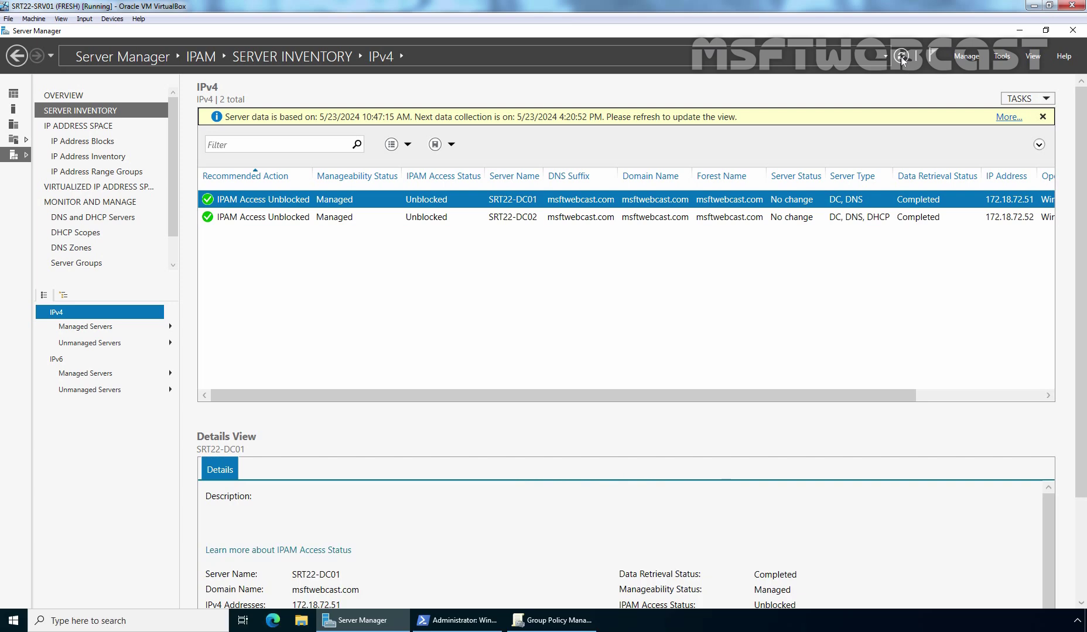
pyautogui.click(1043, 118)
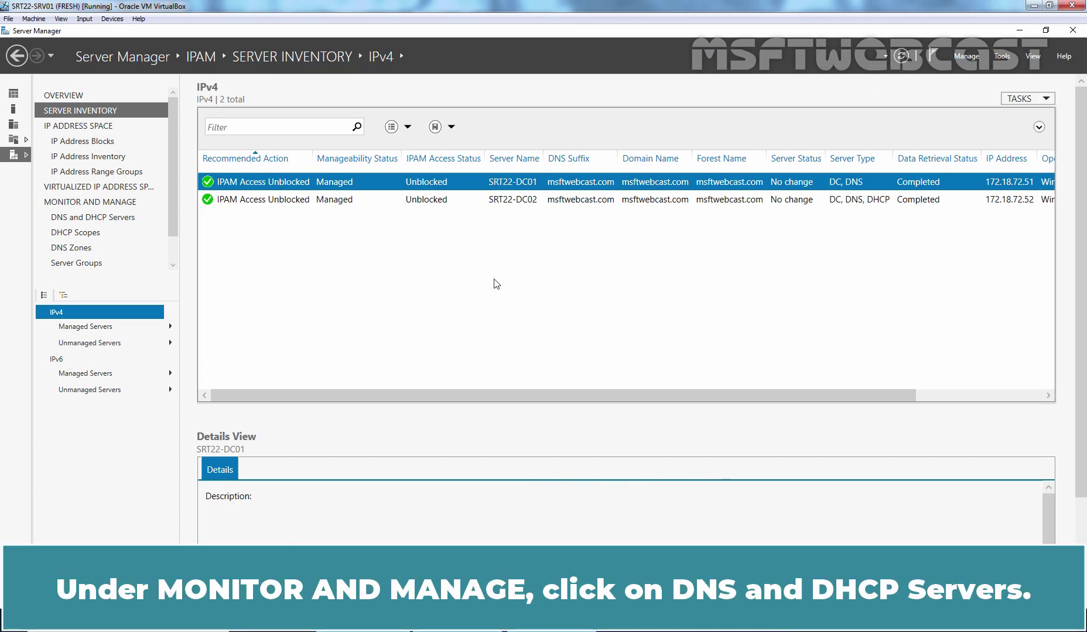
# Step: View the DNS and DHCP Servers list, then SCOPE-1's details on the DHCP Scopes page
pyautogui.click(97, 217)
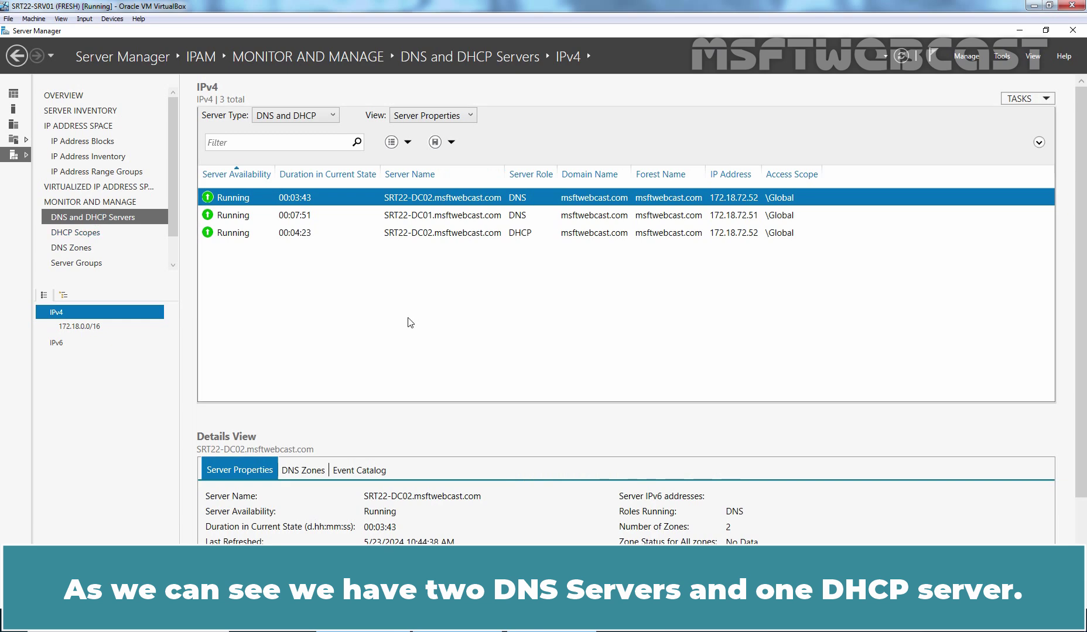
pyautogui.click(72, 234)
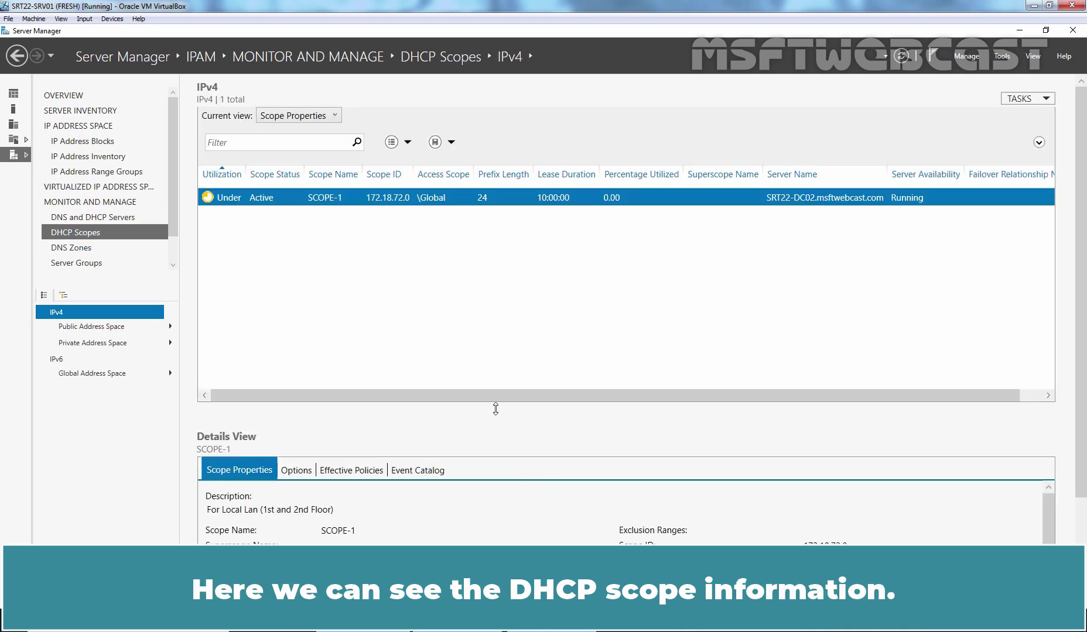
pyautogui.moveTo(495, 408); pyautogui.dragTo(491, 279)
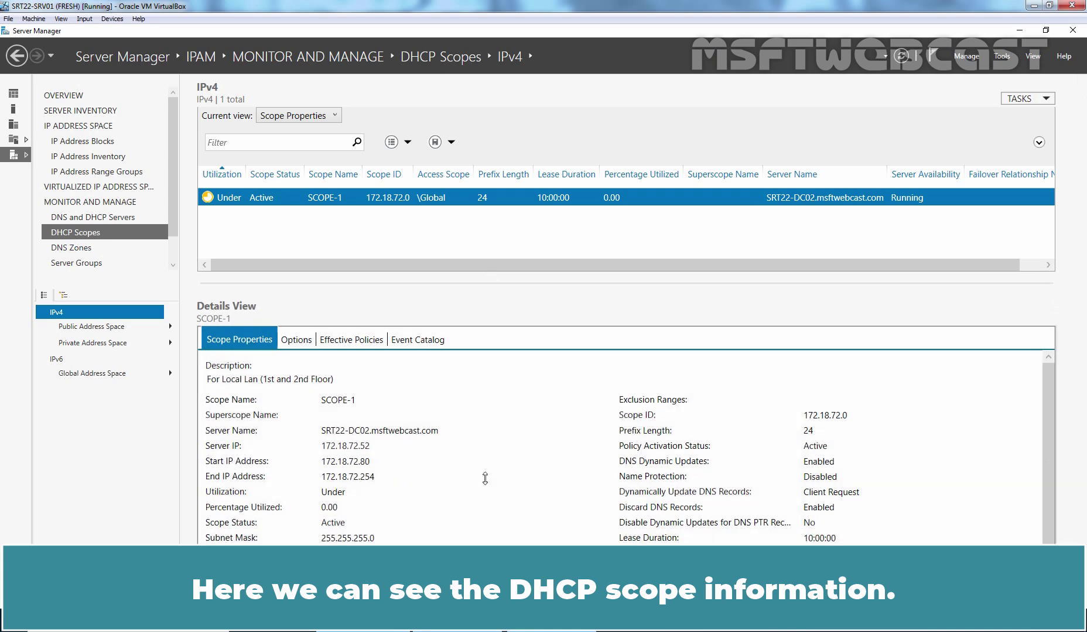
pyautogui.scroll(-1, 486, 462)
pyautogui.scroll(1, 483, 456)
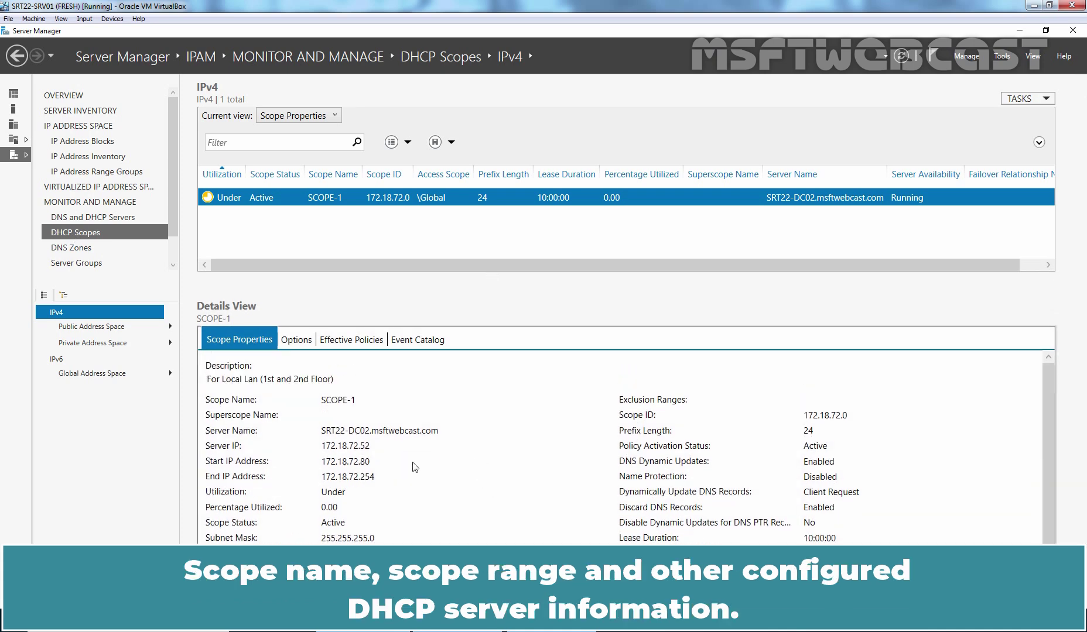
pyautogui.scroll(-1, 400, 475)
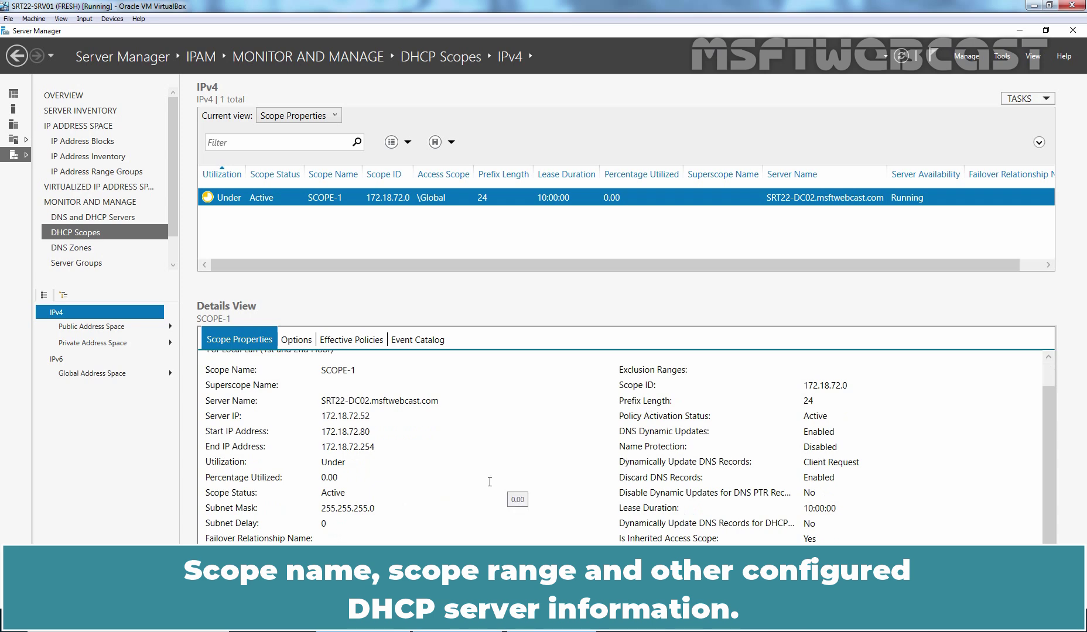
# Step: Show the DNS Zones page listing the msftwebcast.com and _msdcs.msftwebcast.com forward lookup zones
pyautogui.click(74, 251)
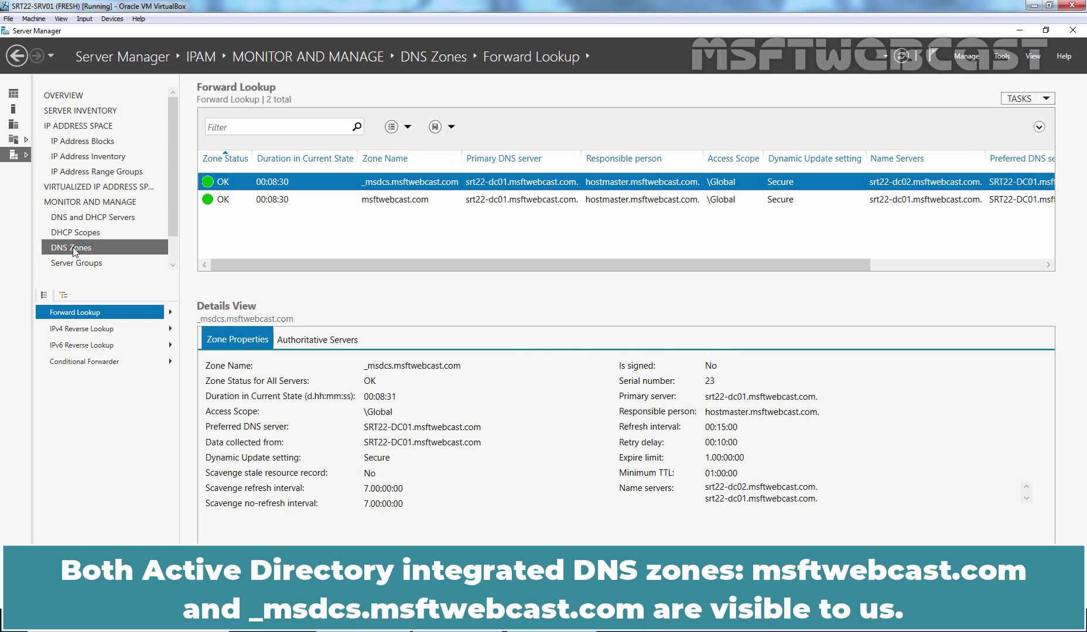